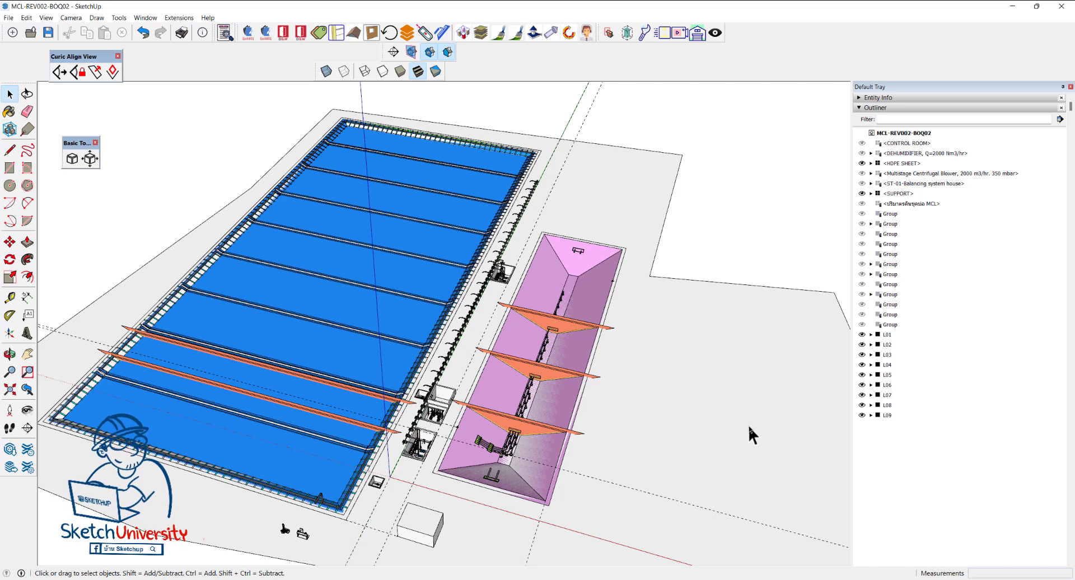
Bring the BizCamp APAC 2022 deck to the front maximized and start paging through it.
click(509, 577)
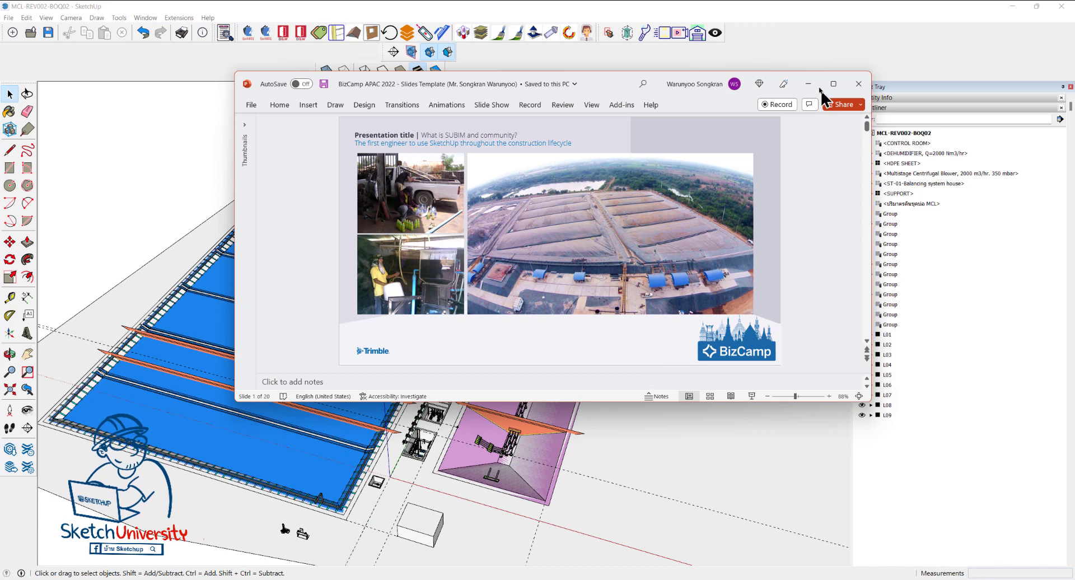
click(832, 84)
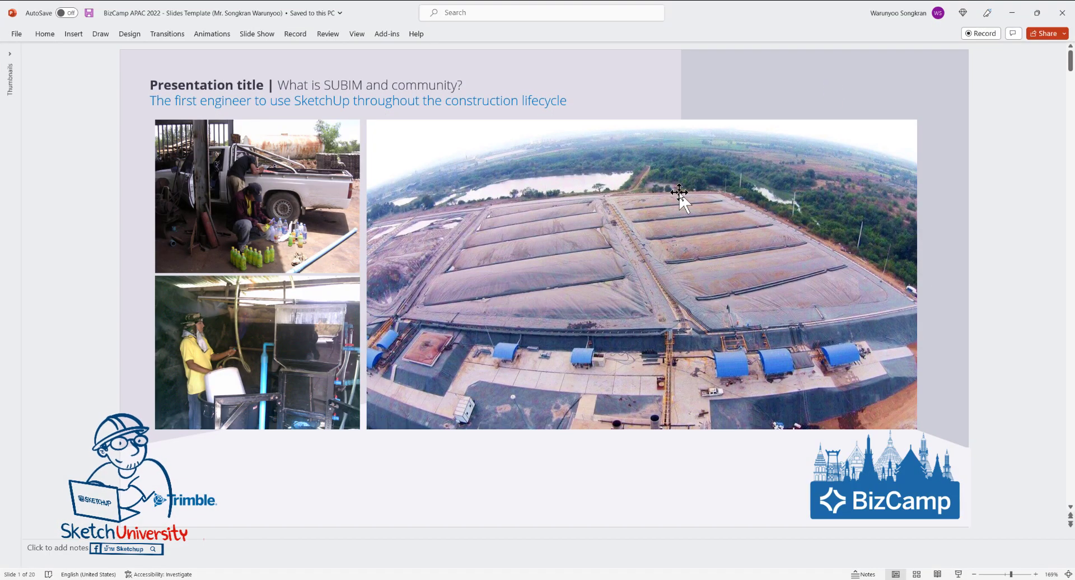
scroll(602, 257, down, 1)
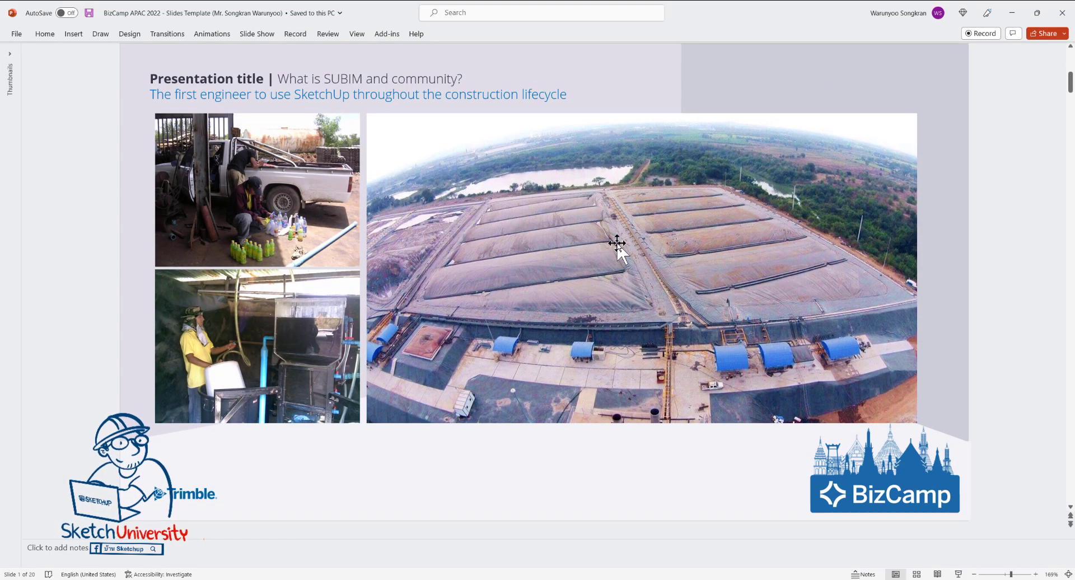
scroll(617, 241, down, 1)
scroll(616, 241, down, 1)
scroll(617, 241, down, 1)
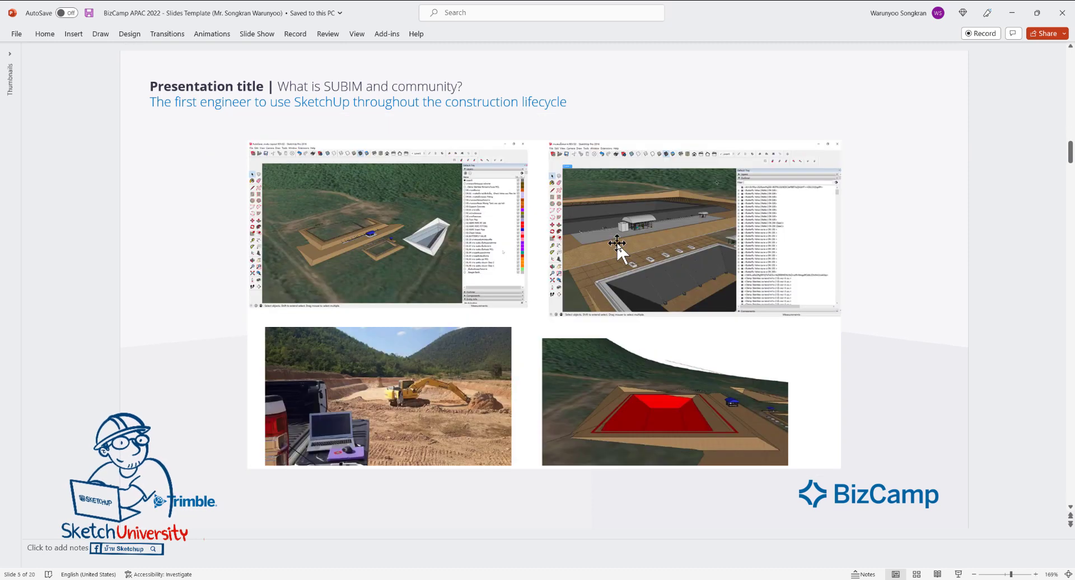
scroll(617, 241, down, 1)
scroll(616, 243, down, 1)
scroll(616, 242, down, 1)
Page on to slide 18, 'Construction Management', then minimize PowerPoint.
scroll(616, 243, down, 1)
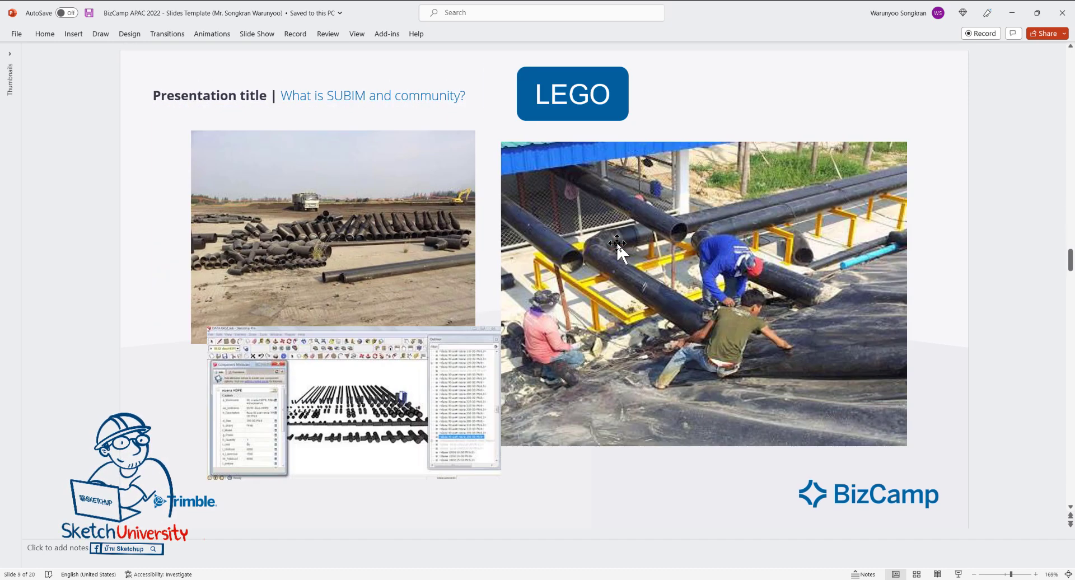
scroll(617, 242, down, 2)
scroll(616, 243, down, 2)
scroll(617, 243, down, 2)
scroll(617, 242, down, 1)
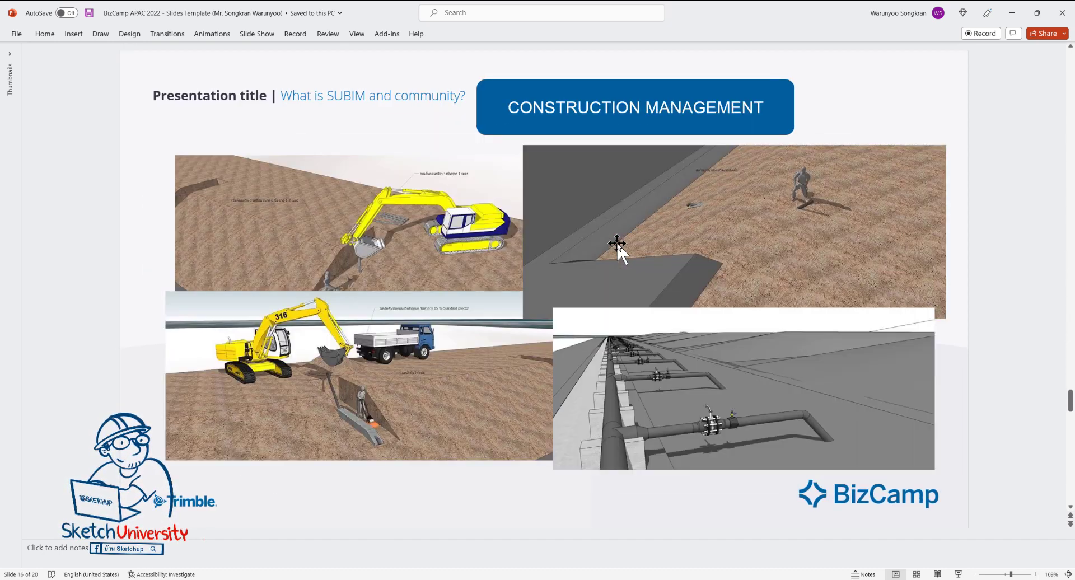
scroll(616, 242, down, 1)
scroll(616, 243, down, 1)
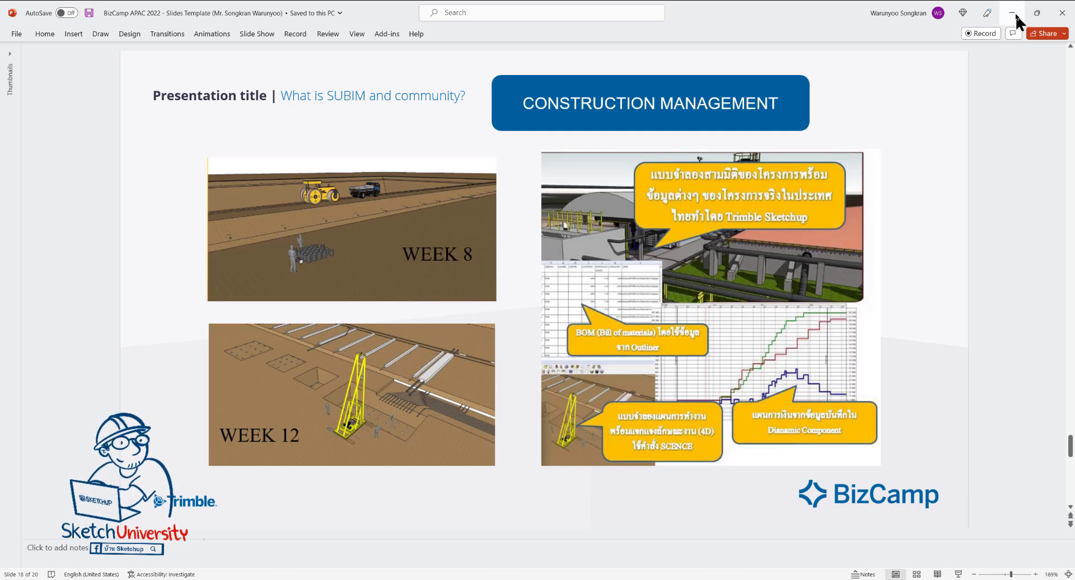
click(1016, 16)
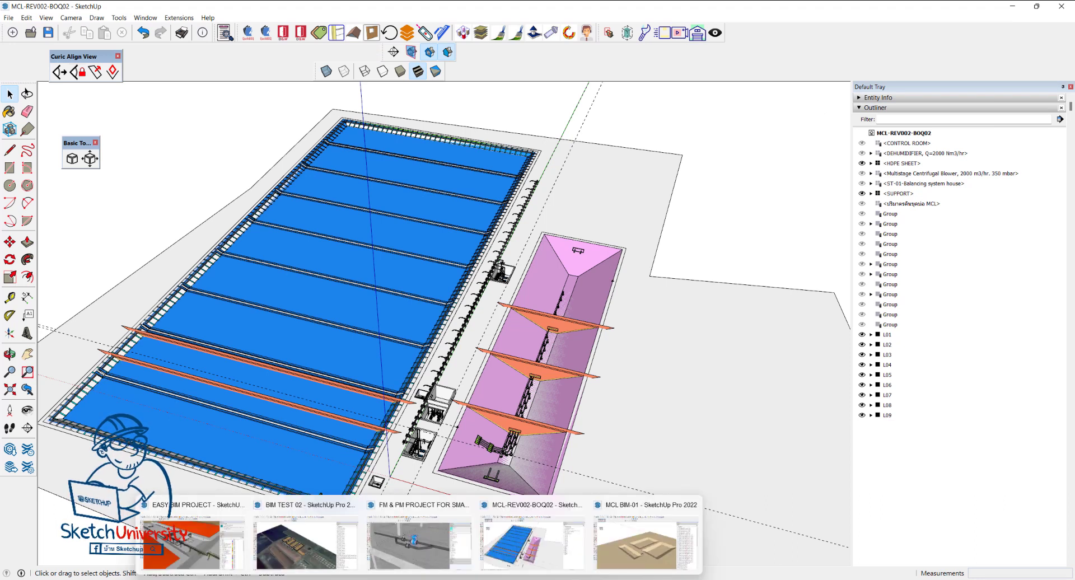
Switch to BIM TEST 02 and orbit from the tank corner and pipework out to the whole site.
click(308, 548)
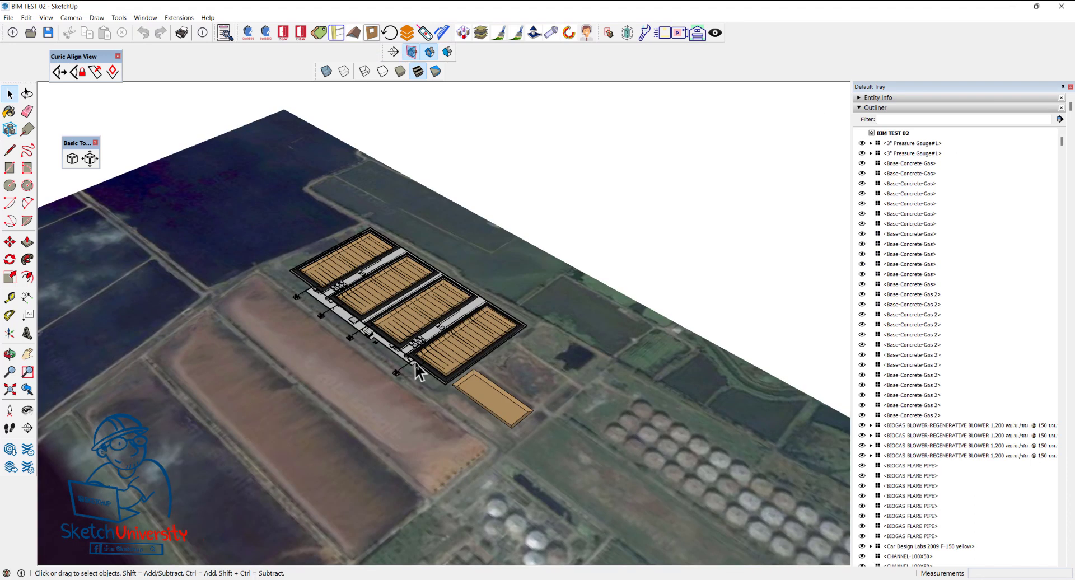
scroll(394, 339, up, 5)
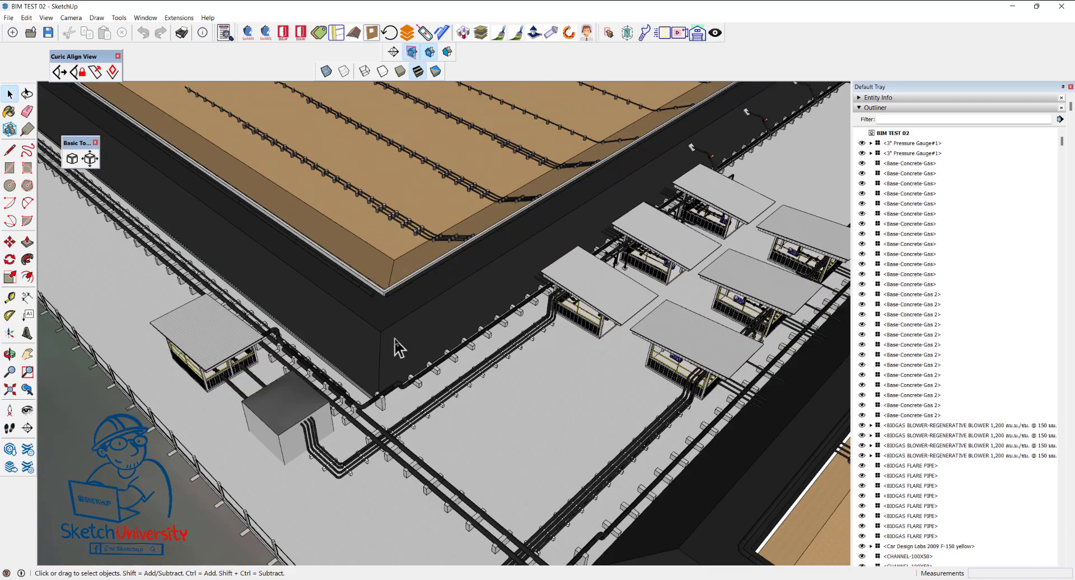
middle_drag(396, 352, 442, 325)
scroll(443, 324, down, 5)
mouse_move(576, 288)
middle_down()
mouse_move(343, 256)
mouse_move(348, 331)
middle_up()
Zoom in on the site, then close BIM TEST 02 and switch to MCL BIM-01.
scroll(343, 256, up, 5)
scroll(213, 178, up, 2)
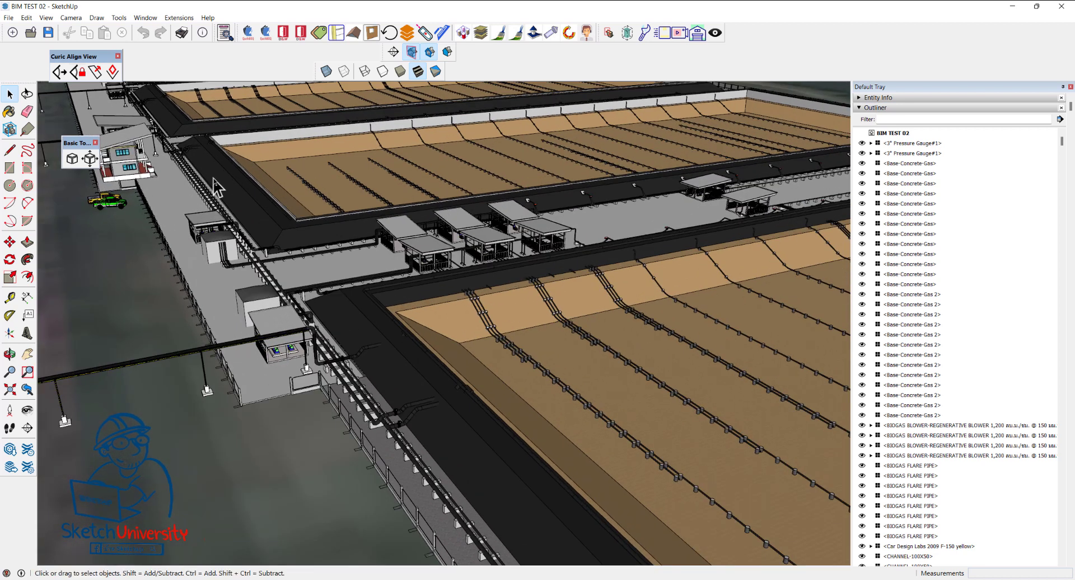
scroll(302, 347, up, 2)
scroll(307, 352, up, 2)
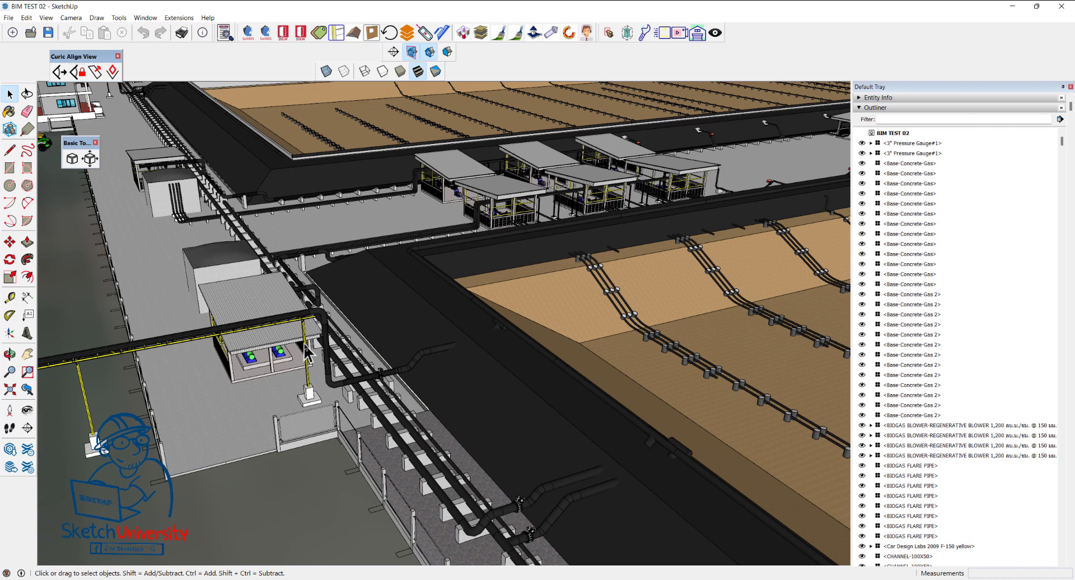
click(1067, 7)
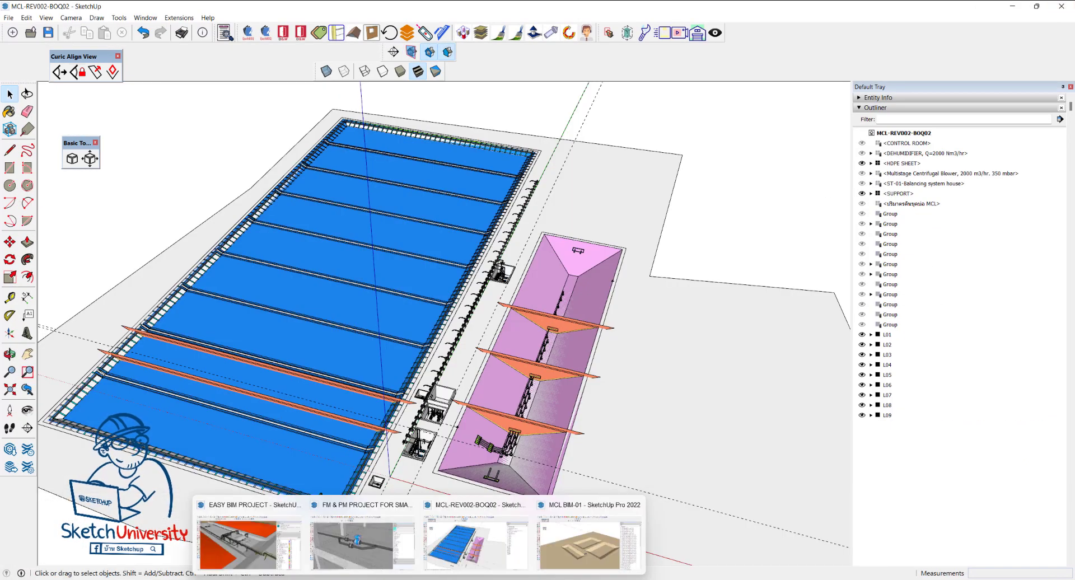
click(554, 558)
Open Component Options for the WASTE TO ENERGY PROJECT and enlarge the options window.
click(586, 331)
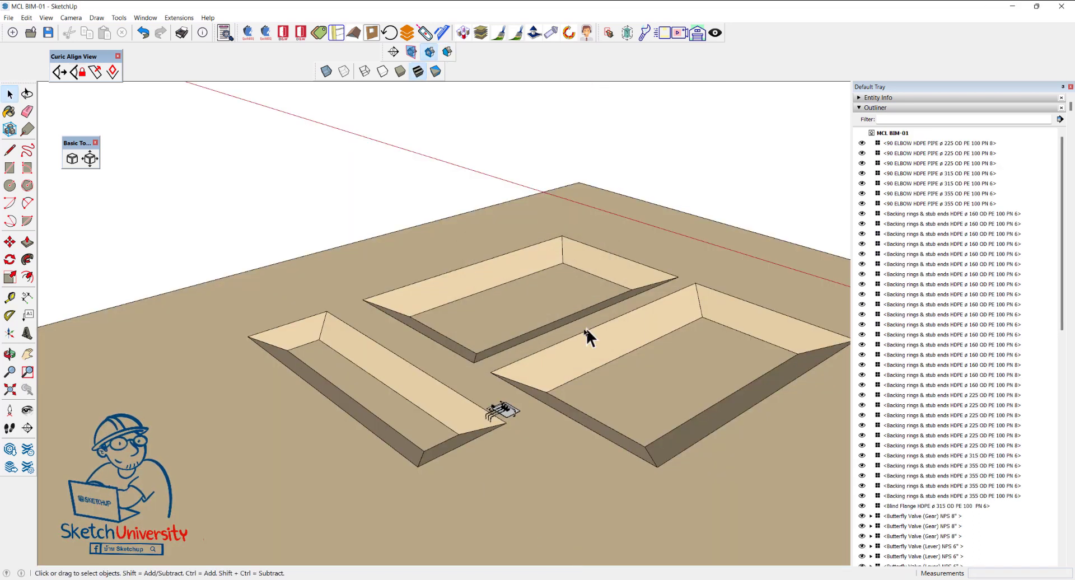
scroll(585, 329, up, 2)
right_click(468, 260)
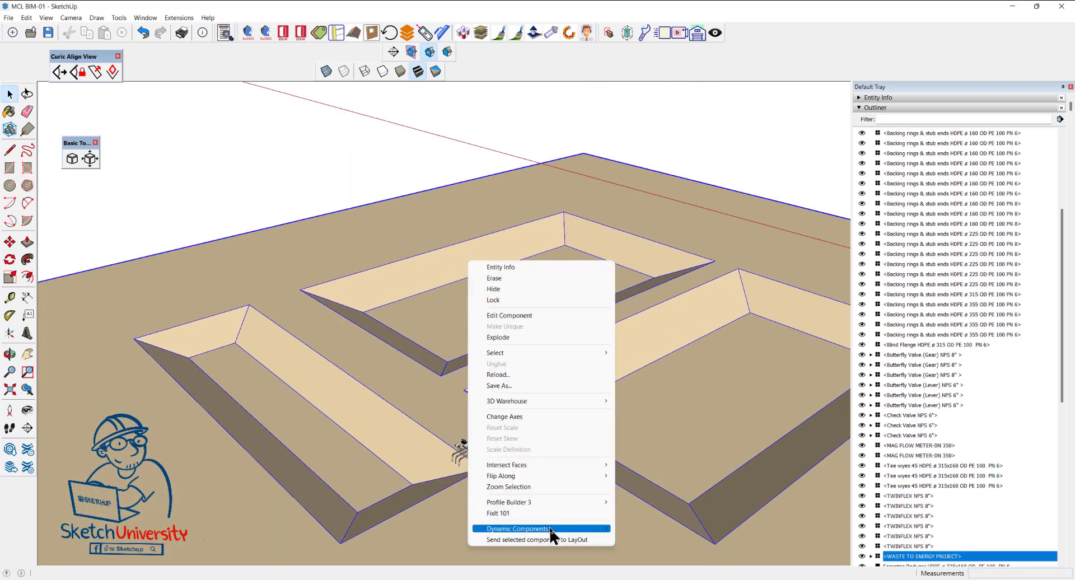
mouse_move(519, 529)
click(664, 529)
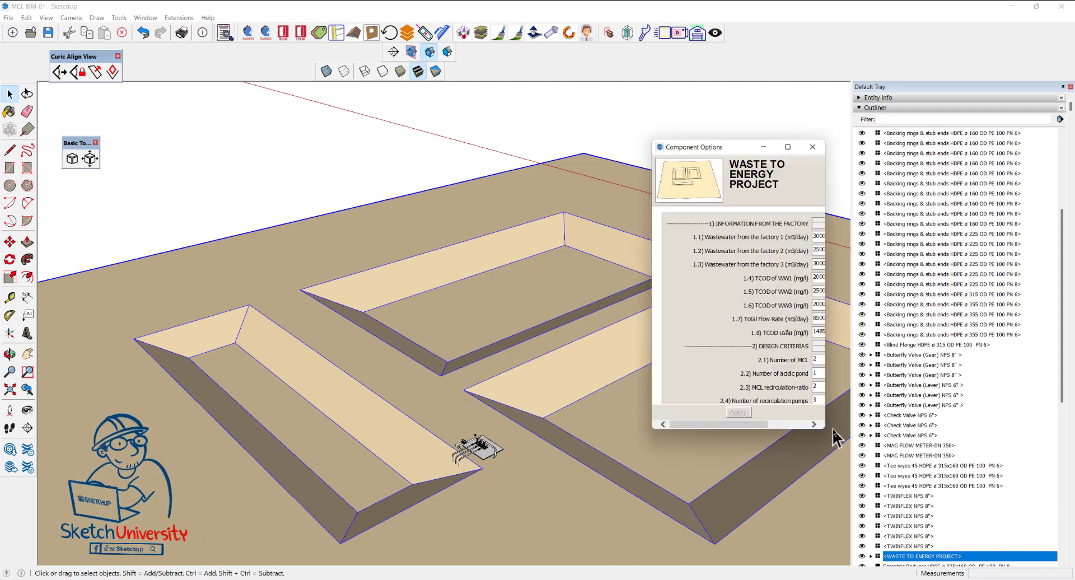
drag(825, 428, 1074, 567)
mouse_move(821, 149)
mouse_down()
mouse_move(613, 25)
mouse_move(563, 9)
mouse_up()
mouse_move(818, 423)
mouse_down()
mouse_move(1016, 487)
mouse_move(1062, 552)
mouse_up()
Select the ACIDIC POND inside the component to show its calculated volume of 12750.
scroll(547, 272, down, 2)
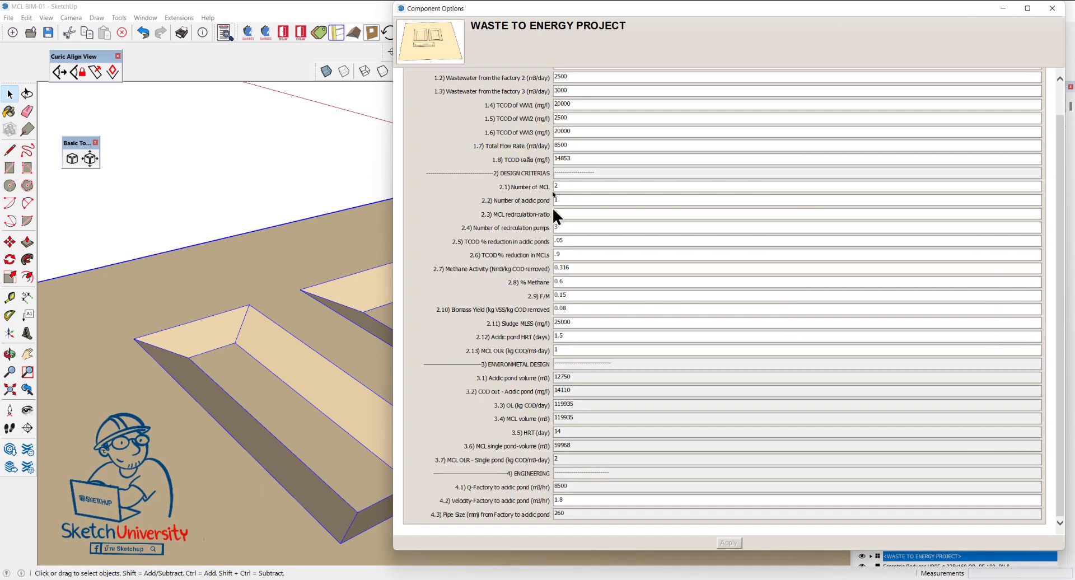
double_click(305, 362)
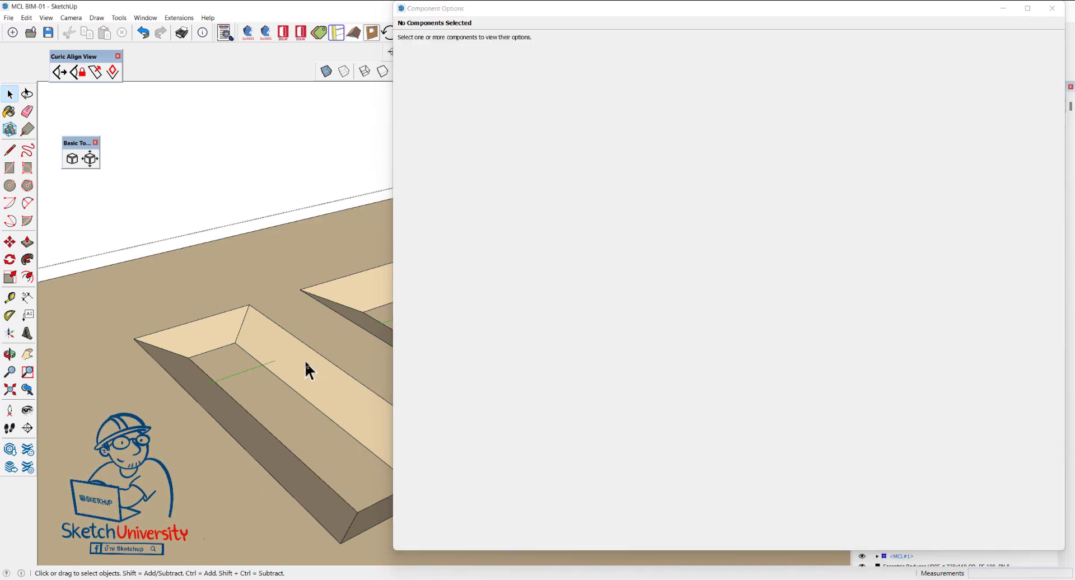
click(305, 363)
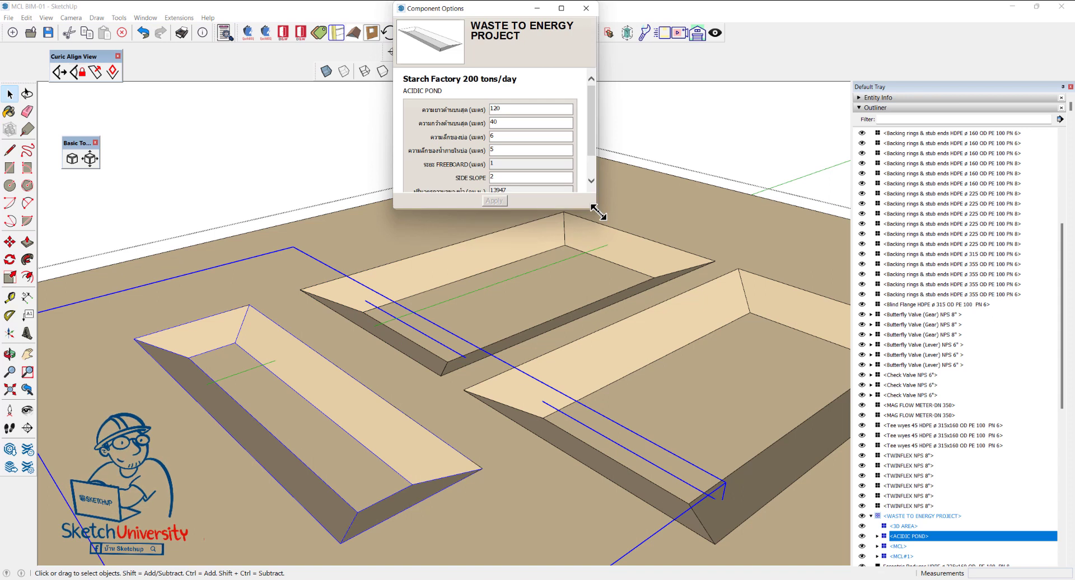
drag(598, 212, 773, 298)
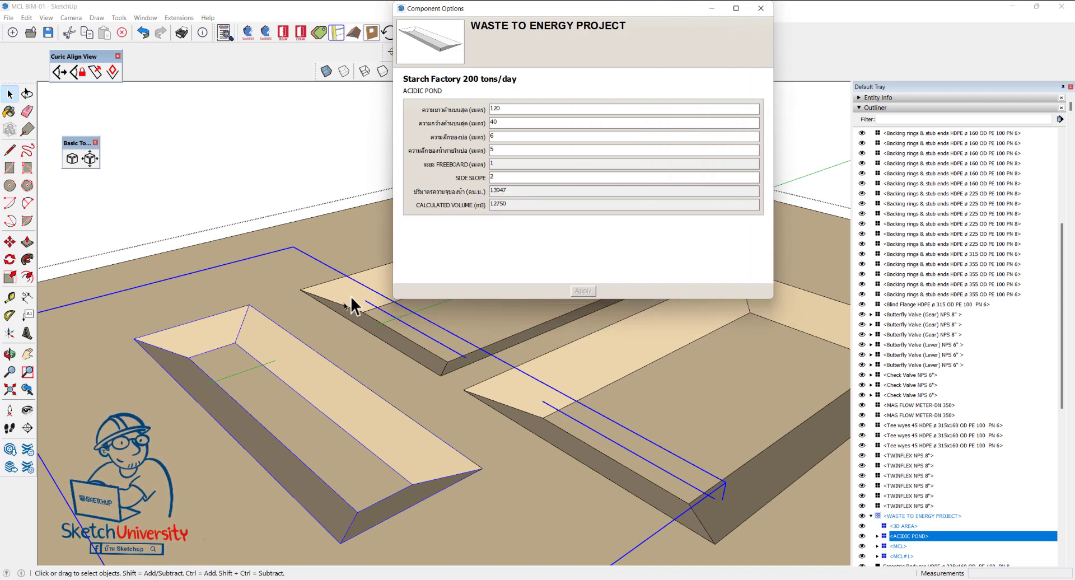
click(304, 321)
Open Component Attributes and scroll through the WASTE TO ENERGY PROJECT attributes and formulas.
right_click(298, 326)
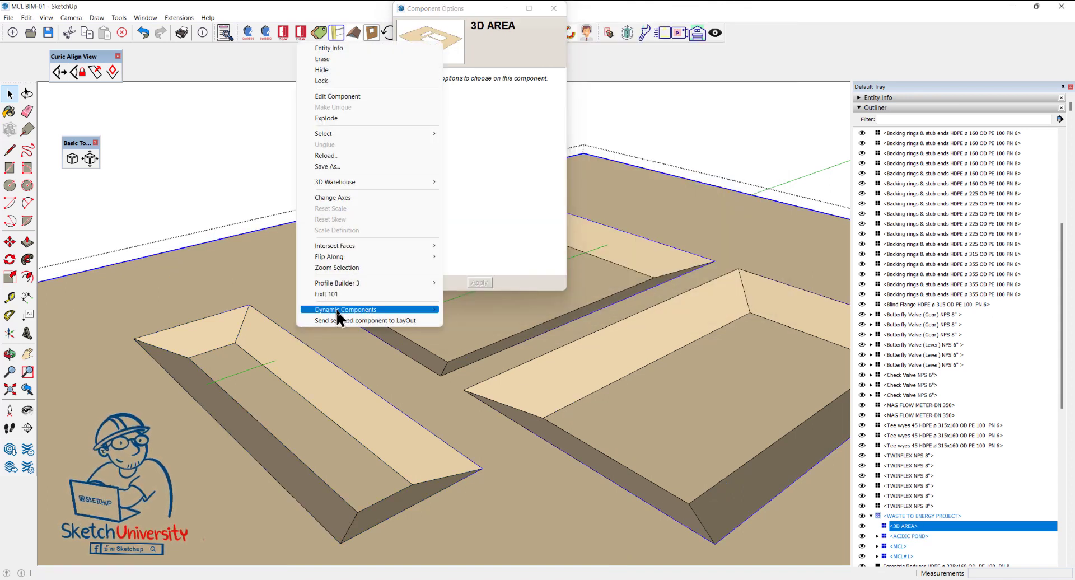
mouse_move(346, 310)
click(500, 314)
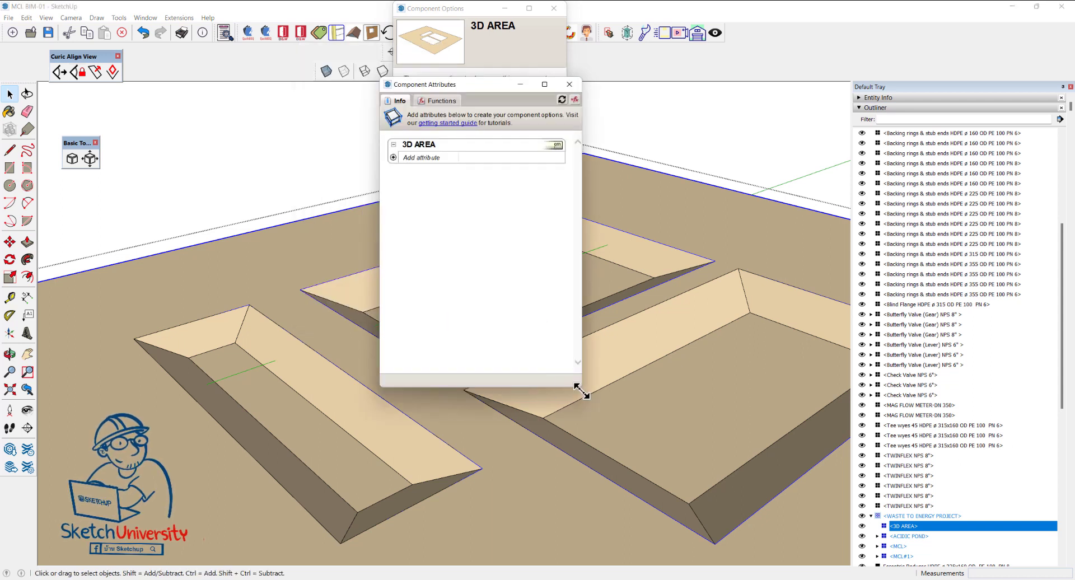
drag(581, 390, 857, 485)
click(207, 139)
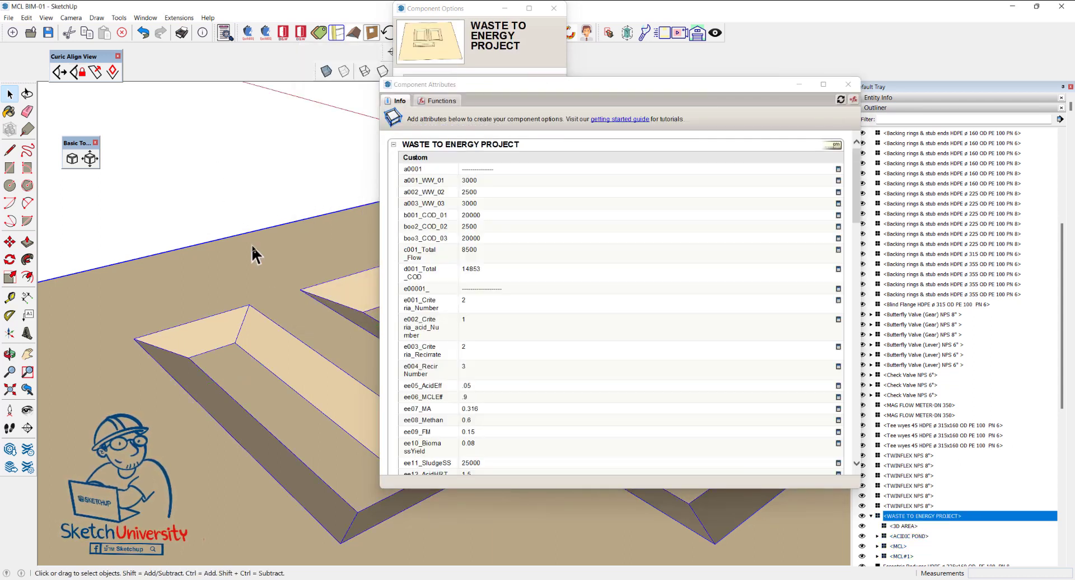
scroll(679, 290, down, 5)
scroll(679, 297, down, 6)
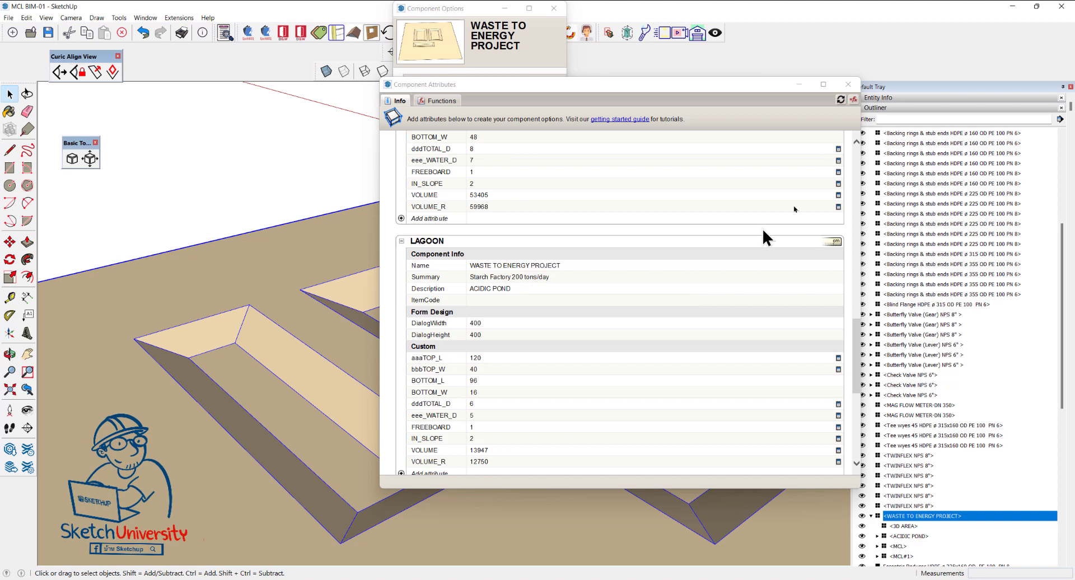
scroll(854, 174, up, 5)
scroll(686, 260, up, 6)
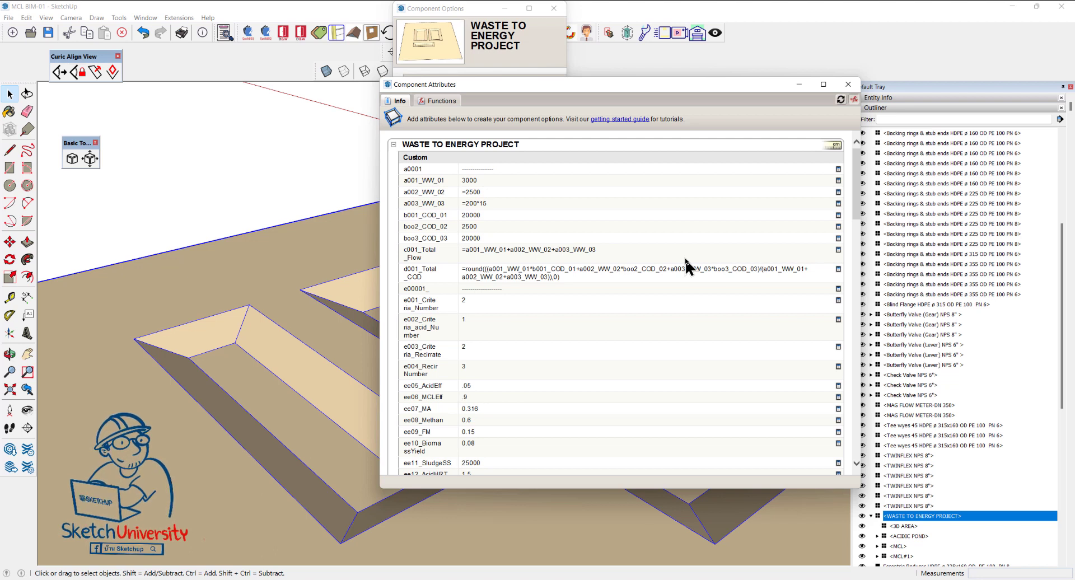
Arrange the attributes window beside an enlarged Component Options window.
drag(640, 85, 859, 142)
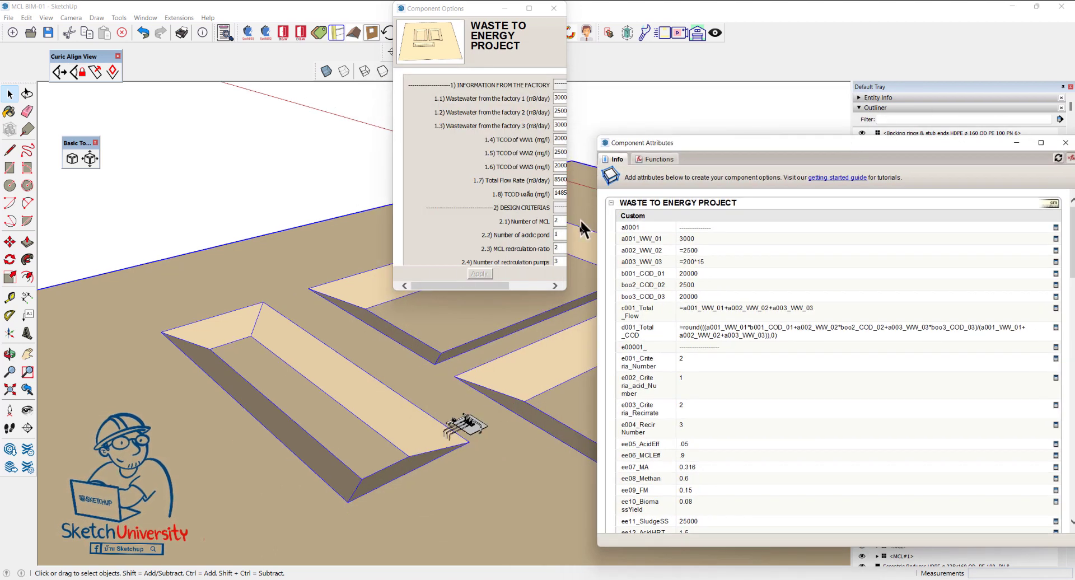
click(399, 292)
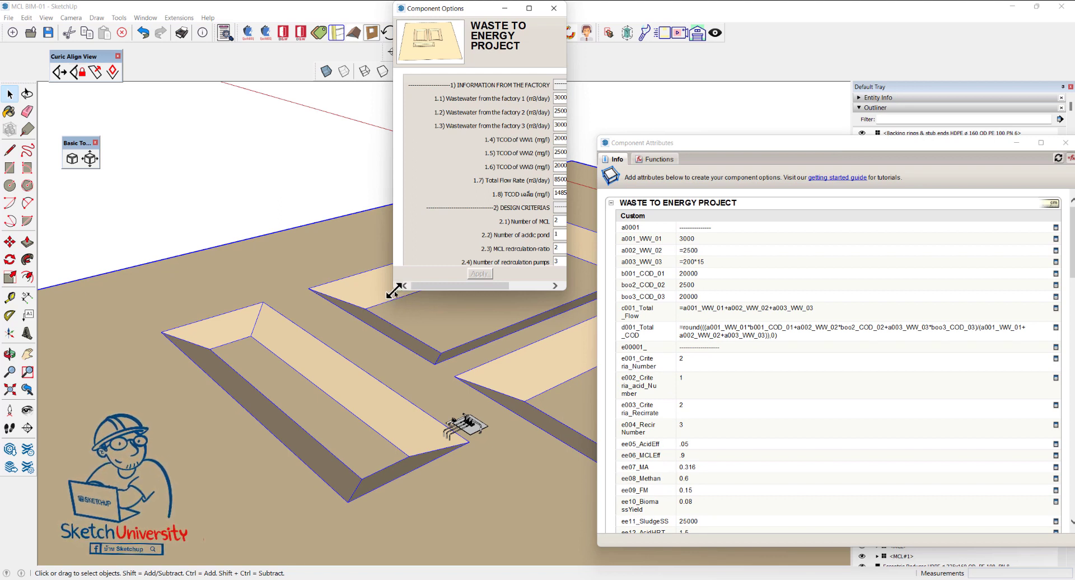
drag(395, 291, 118, 558)
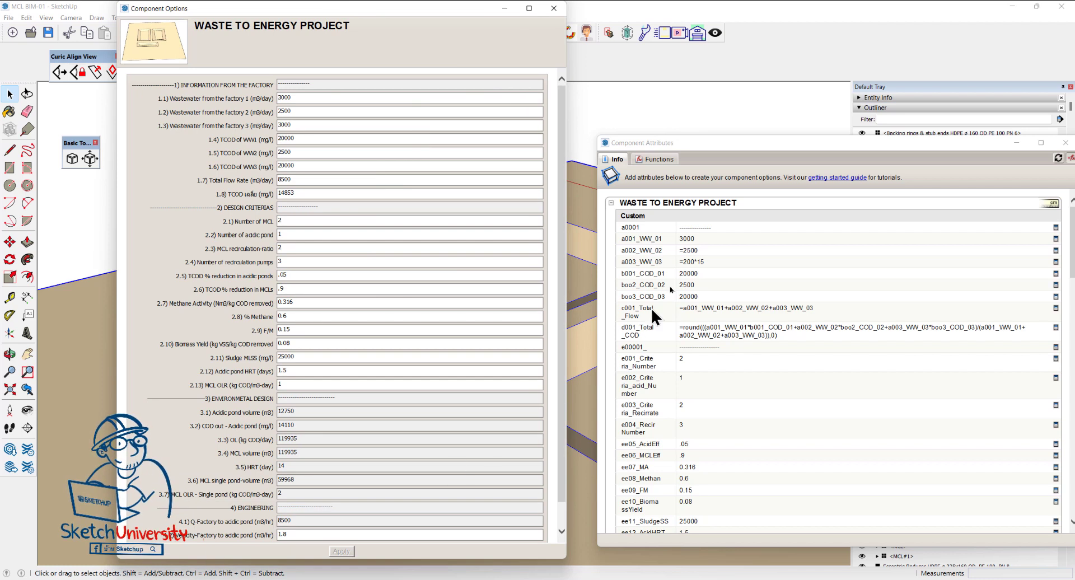
drag(688, 137, 654, 6)
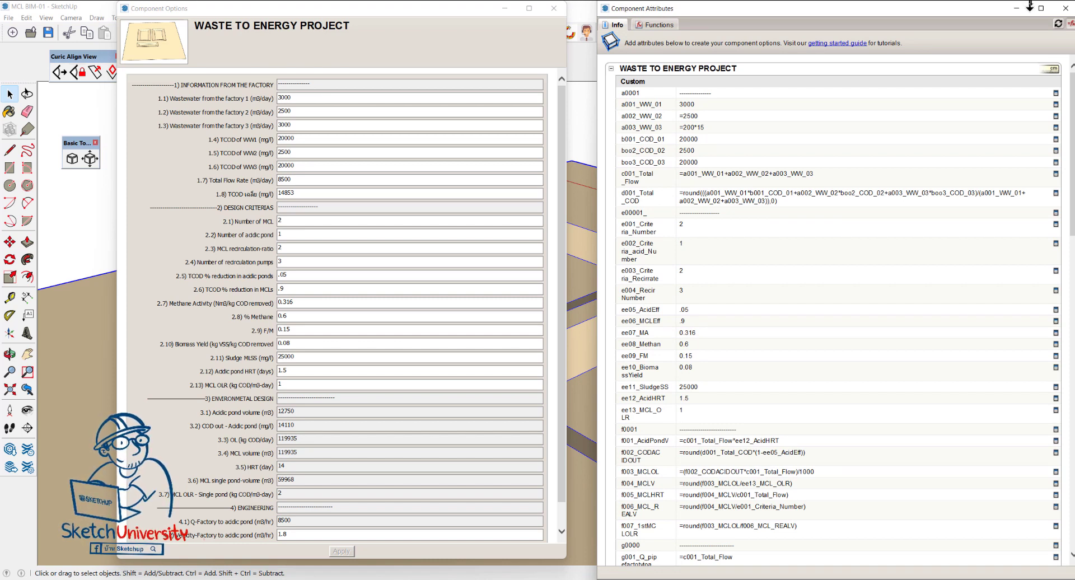
drag(892, 14, 873, 22)
Close both dialogs, zoom out and deselect the pond slab.
click(970, 21)
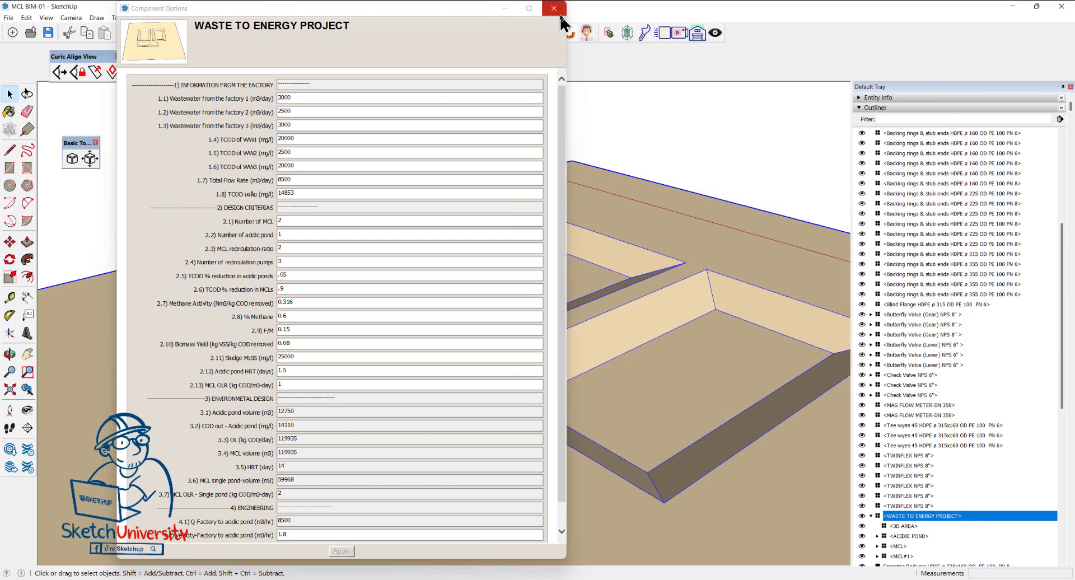
click(554, 8)
scroll(493, 209, down, 5)
click(596, 335)
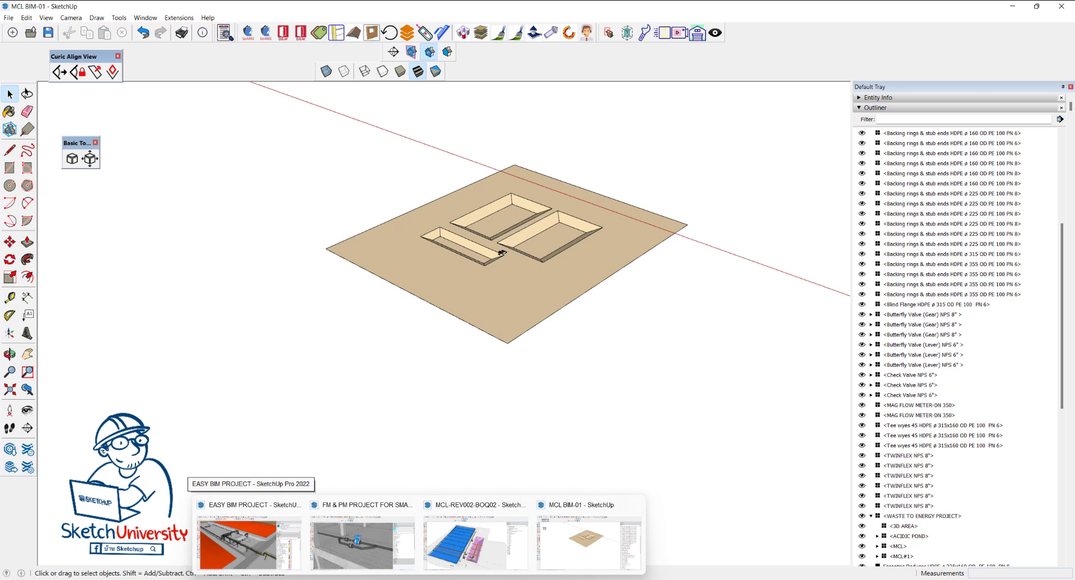
Switch to the 2D BIM 2 set in LayOut and page through its sheets.
click(532, 578)
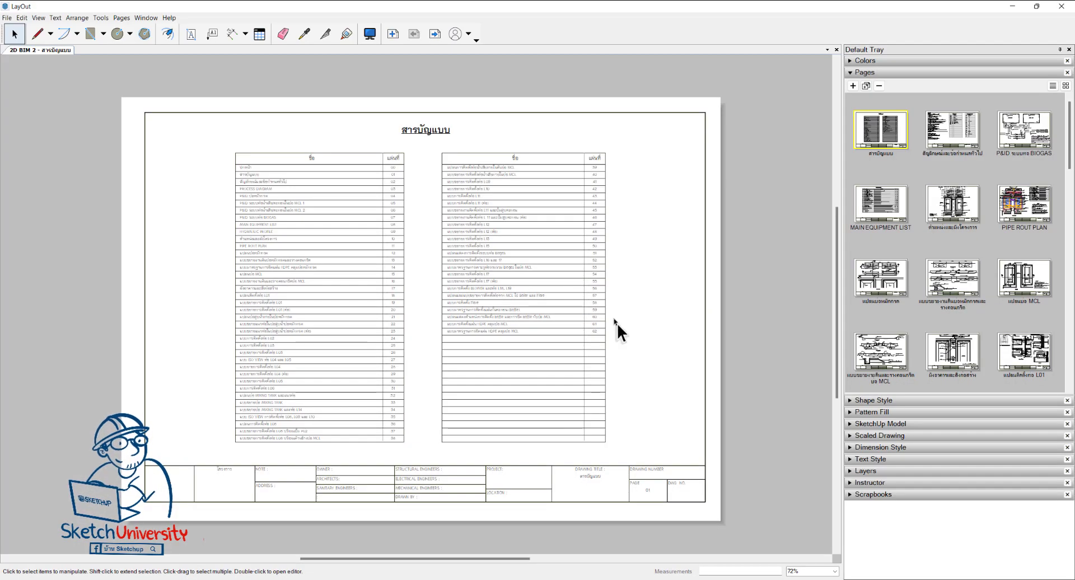
click(936, 139)
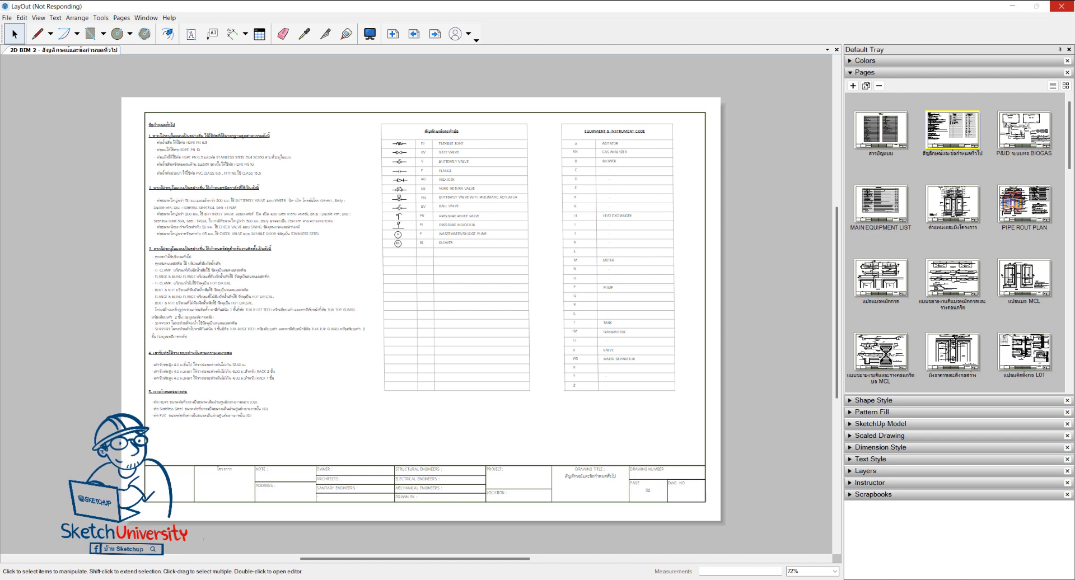
click(887, 355)
click(946, 359)
scroll(952, 347, down, 5)
scroll(958, 346, down, 2)
Go past the L06 and MIXING TANK L14 pages to the MIXING TANK piping plan, zoomed on the pumps.
click(877, 315)
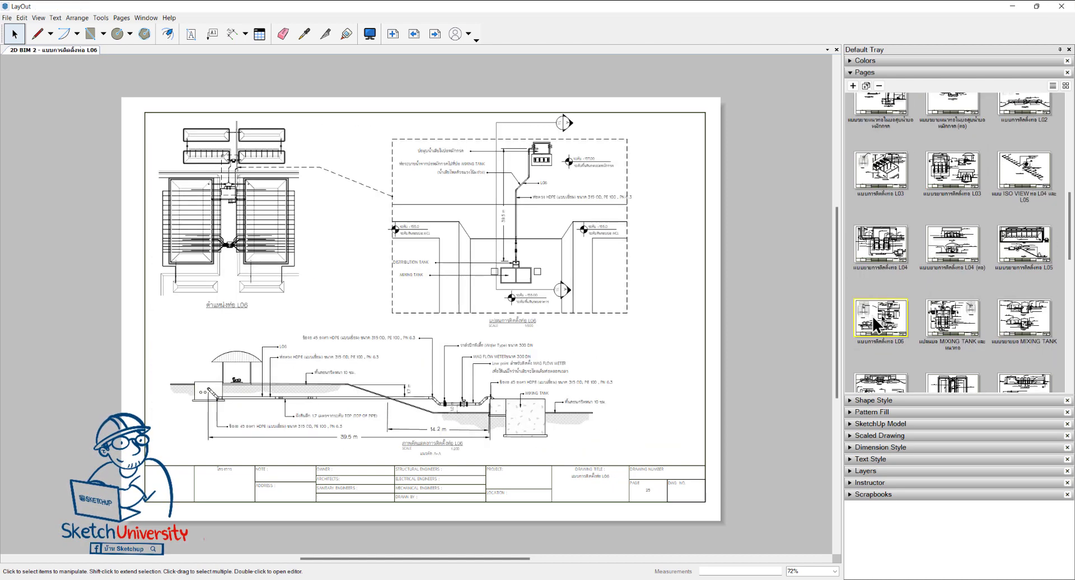
click(950, 324)
scroll(952, 324, down, 3)
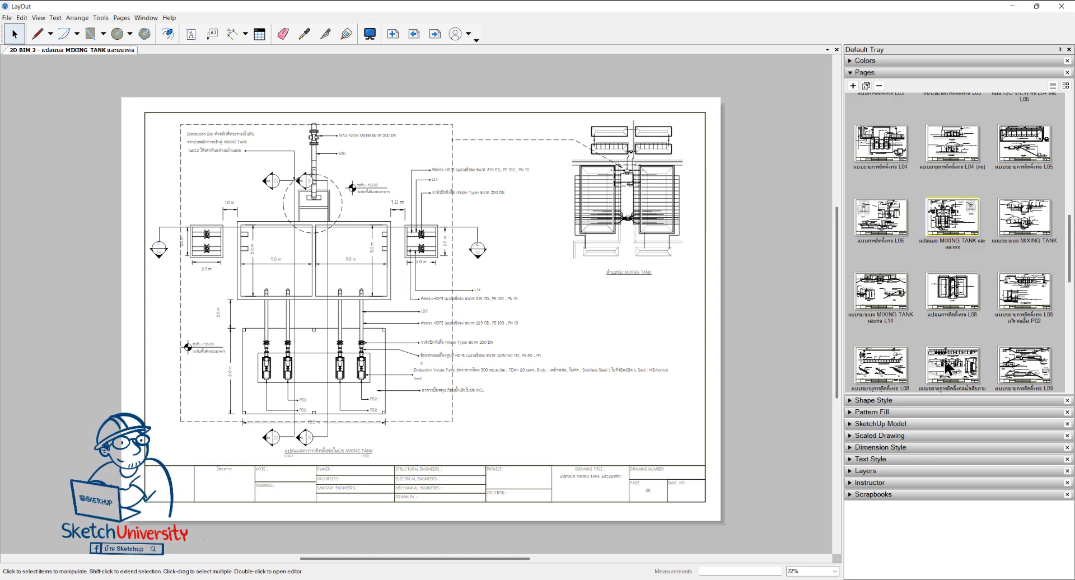
click(892, 295)
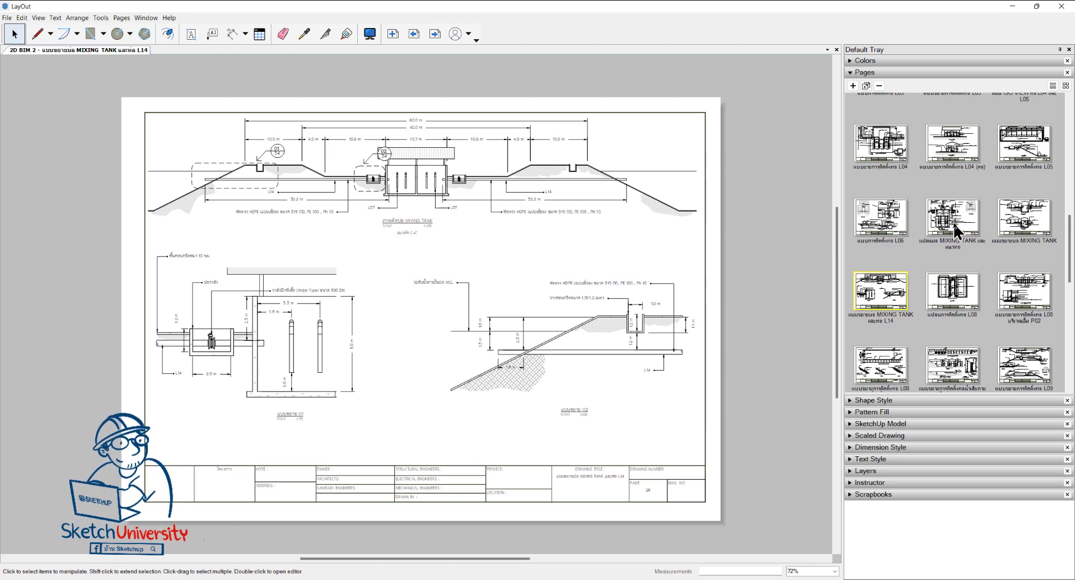
click(957, 233)
scroll(439, 328, up, 3)
scroll(415, 365, up, 3)
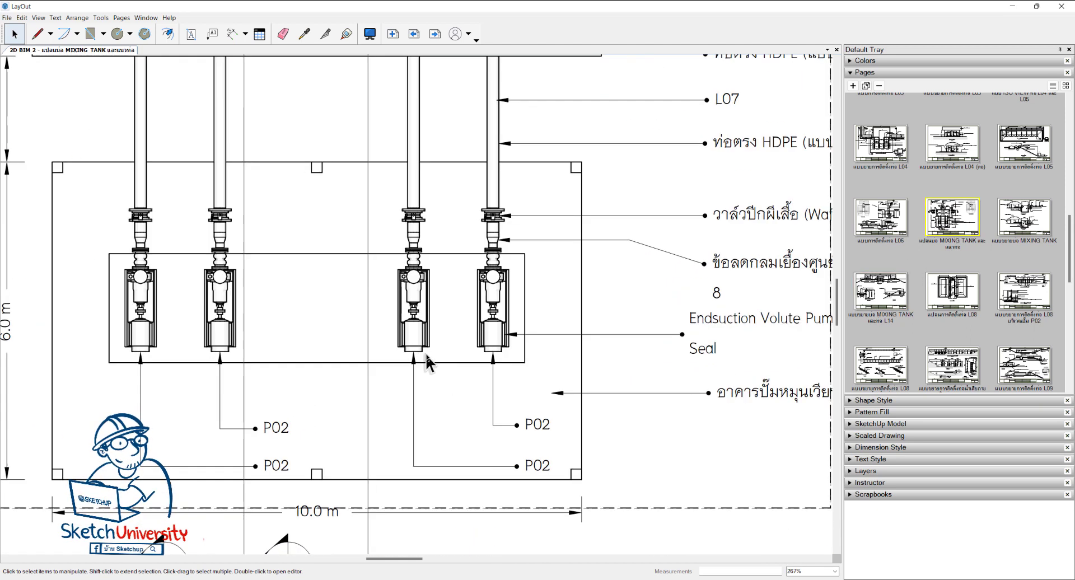
scroll(425, 354, up, 1)
Label a pump with its full component description from the model.
click(212, 33)
click(337, 270)
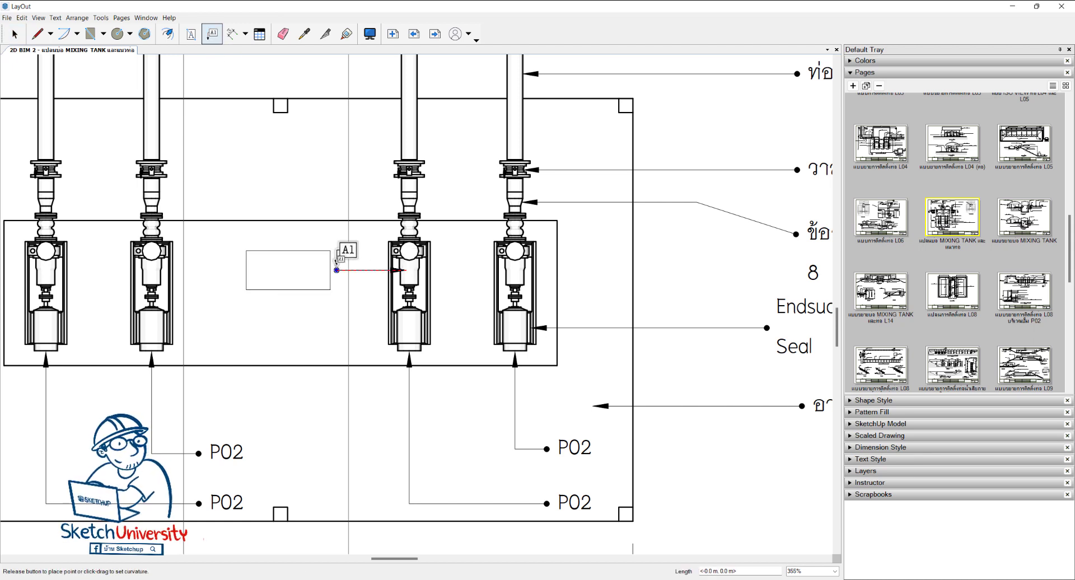
click(94, 298)
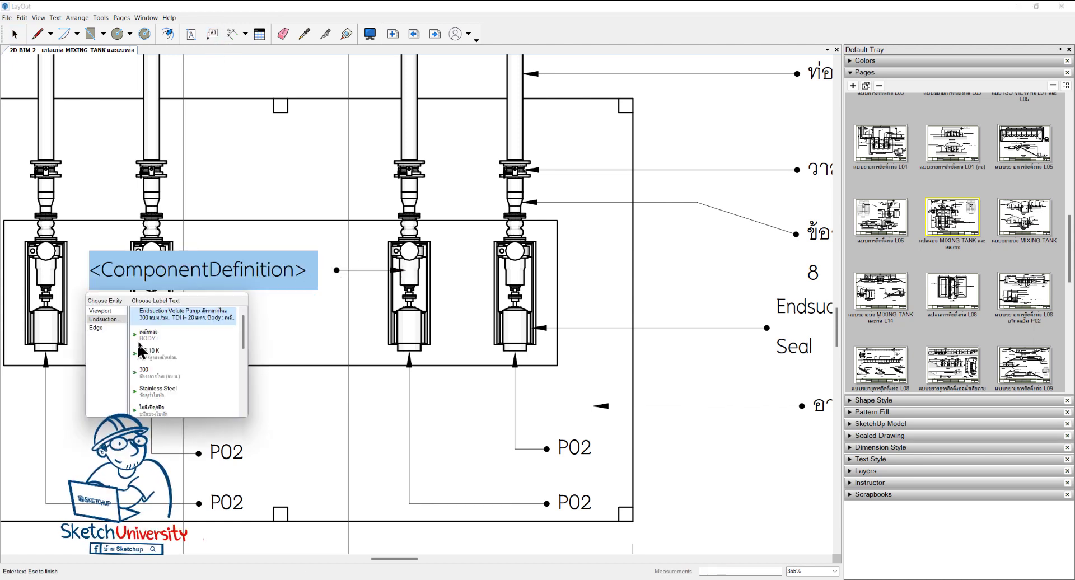
click(173, 315)
click(250, 381)
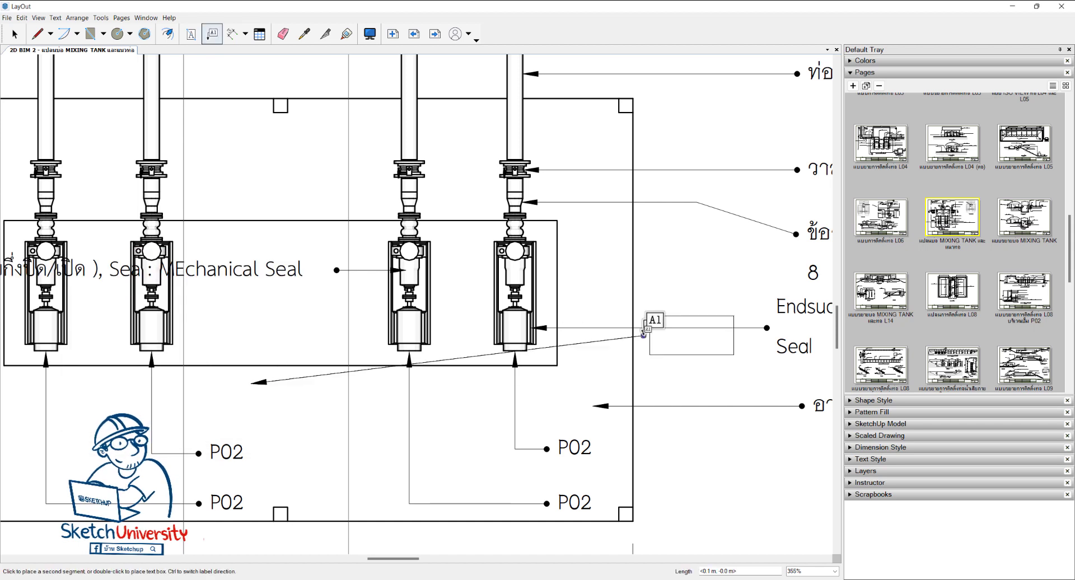
scroll(528, 319, down, 5)
scroll(388, 336, down, 2)
key(space)
scroll(427, 317, up, 2)
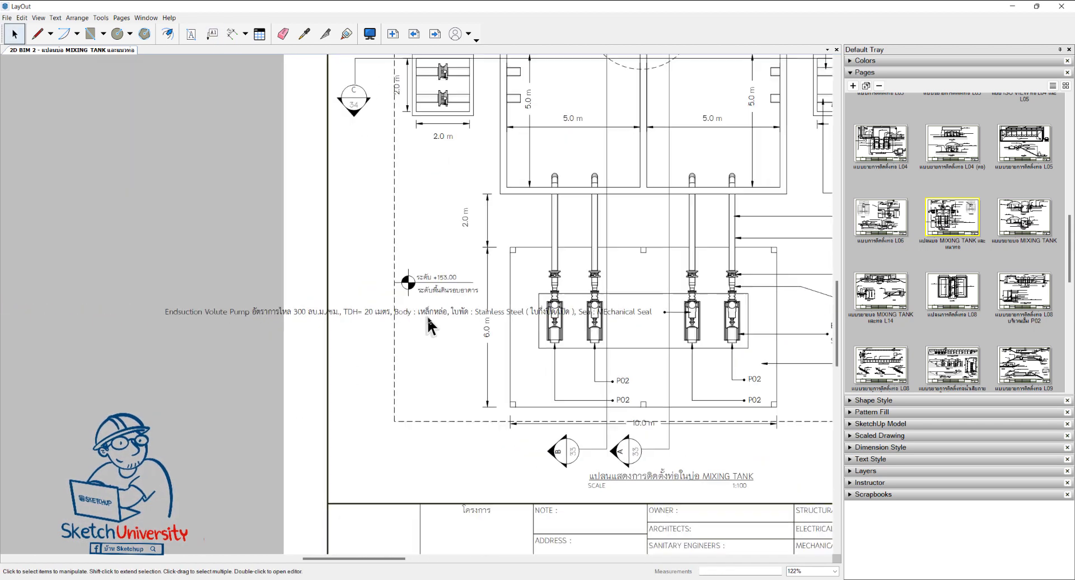
scroll(428, 317, up, 2)
Add a leader label on the pipe flange reading the HDPE flange set for the 225 OD check valve.
click(212, 34)
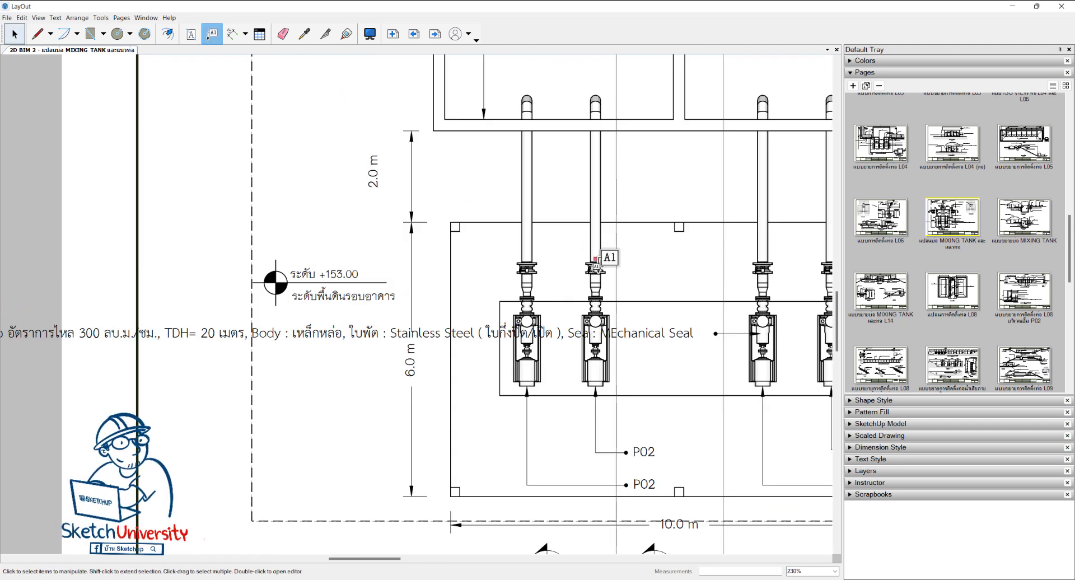
scroll(592, 265, up, 3)
scroll(502, 244, up, 3)
click(469, 261)
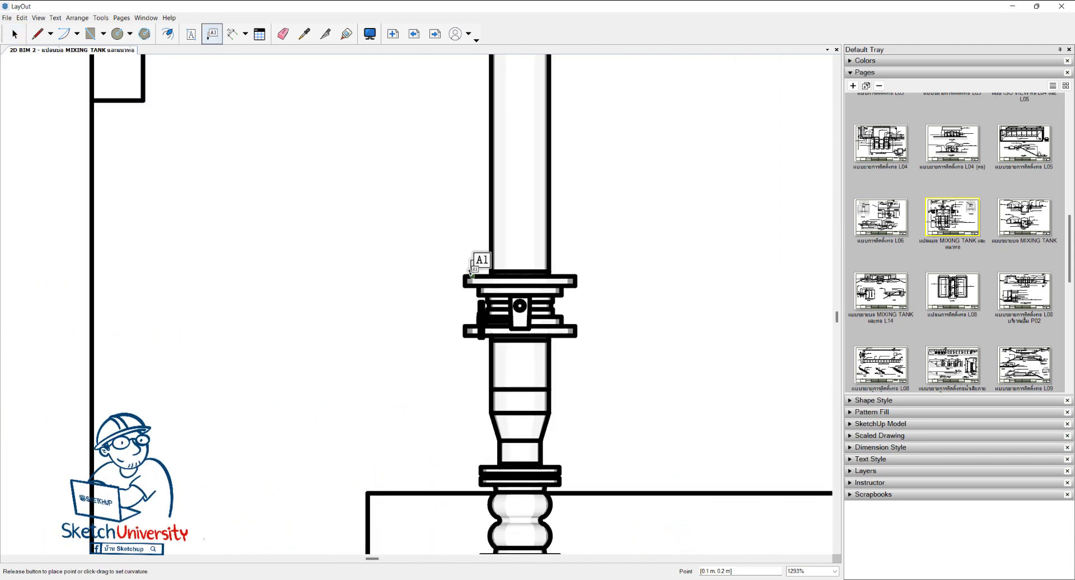
scroll(473, 393, down, 5)
scroll(472, 393, down, 3)
scroll(427, 336, up, 3)
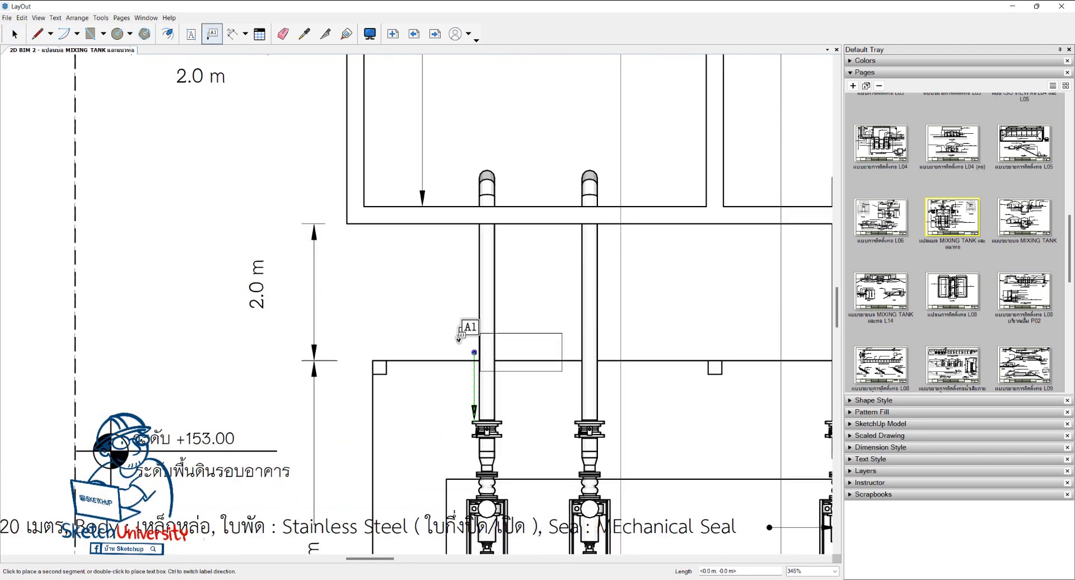
click(427, 339)
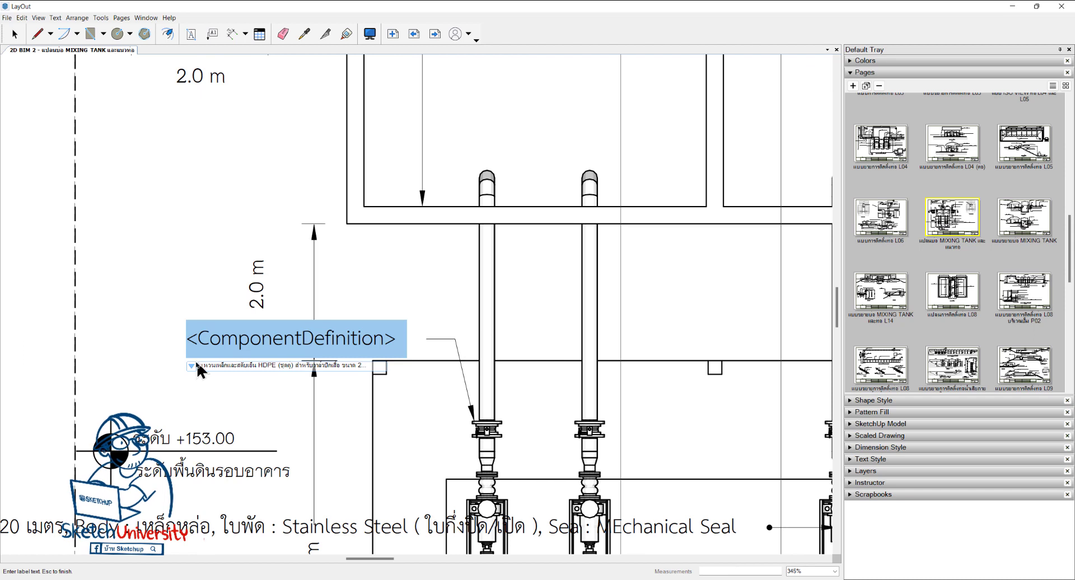
click(213, 389)
Exit the Label tool and check the new flange label by selecting then deselecting it.
scroll(616, 335, down, 2)
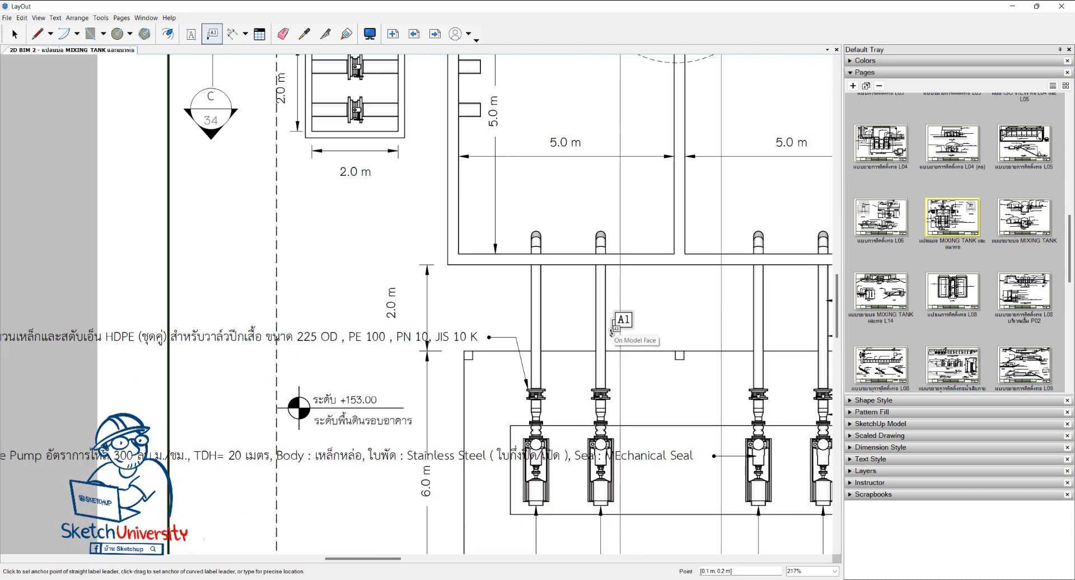
scroll(612, 331, down, 3)
key(space)
click(401, 338)
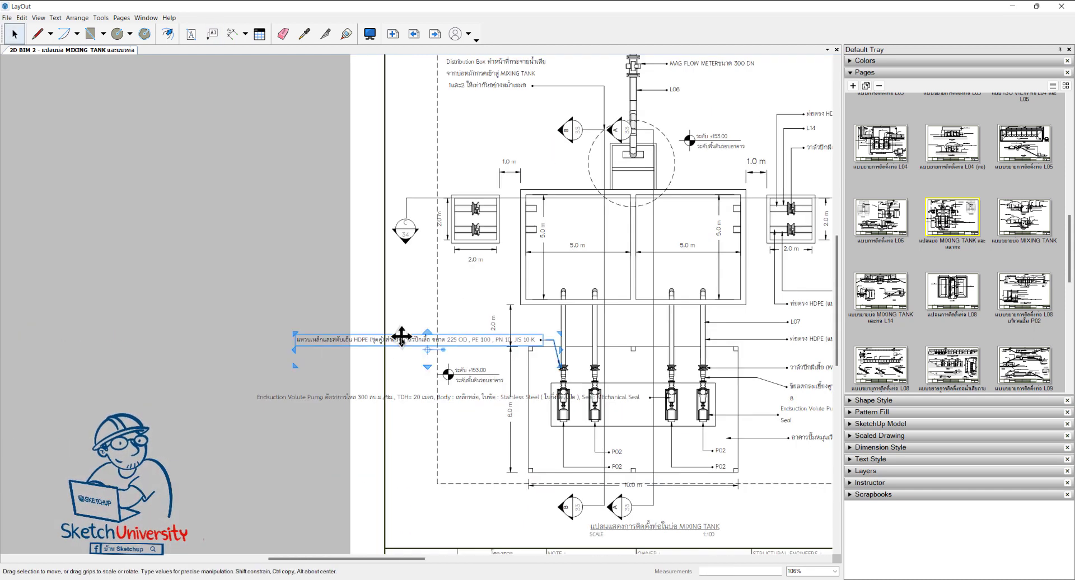
click(404, 364)
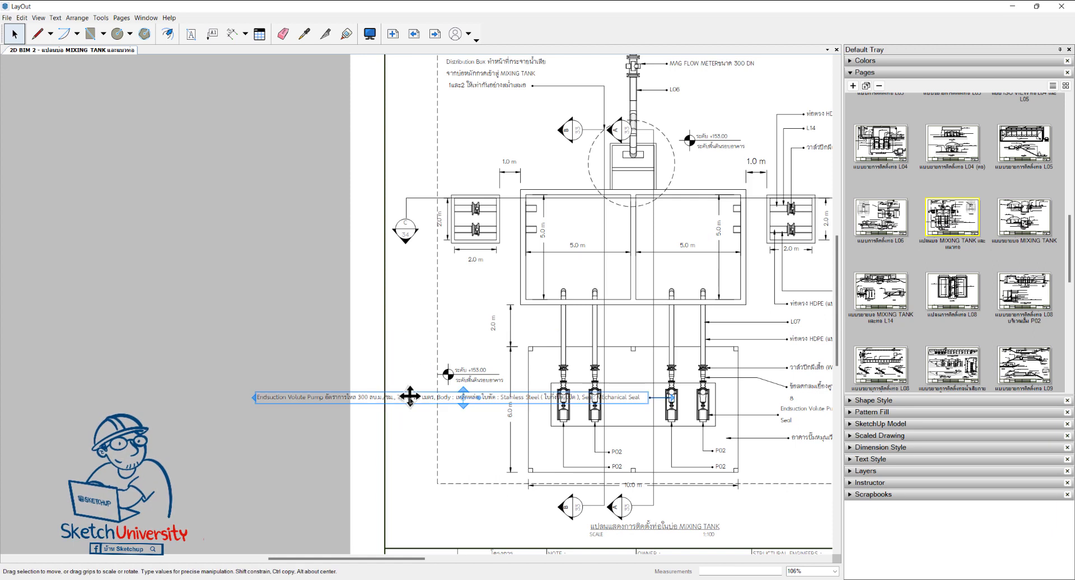
scroll(409, 399, down, 2)
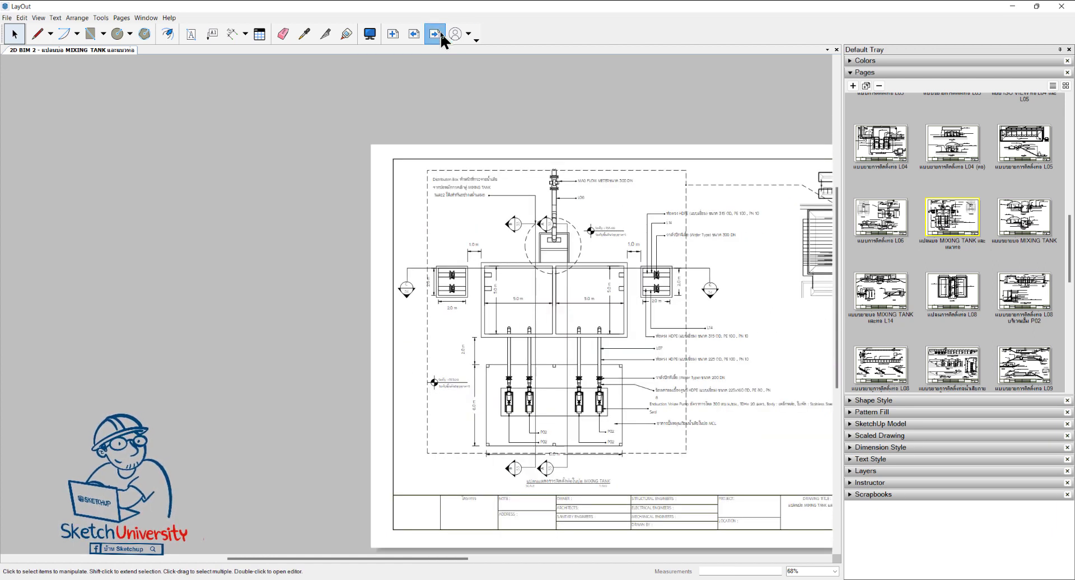
Open the MIXING TANK plan viewport's model with SketchUp and dismiss the Welcome to SketchUp screen.
click(441, 34)
scroll(700, 358, up, 1)
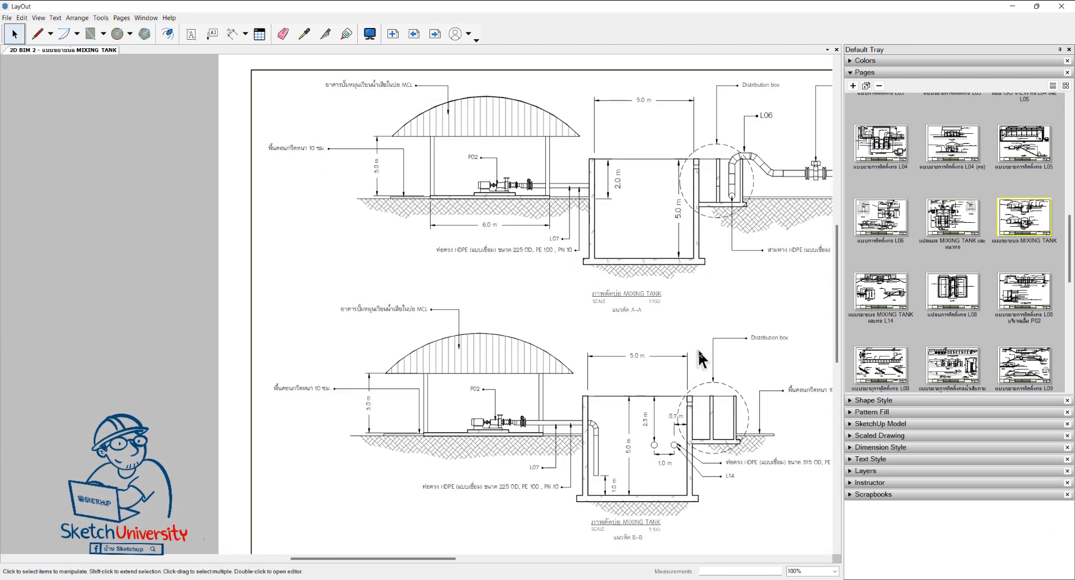
click(414, 34)
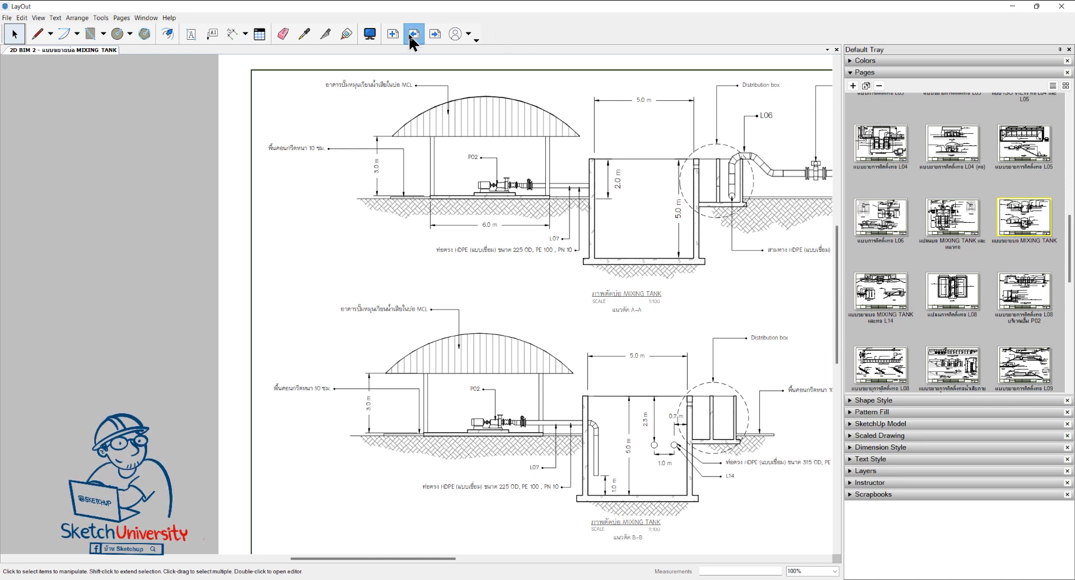
scroll(522, 315, up, 2)
right_click(525, 321)
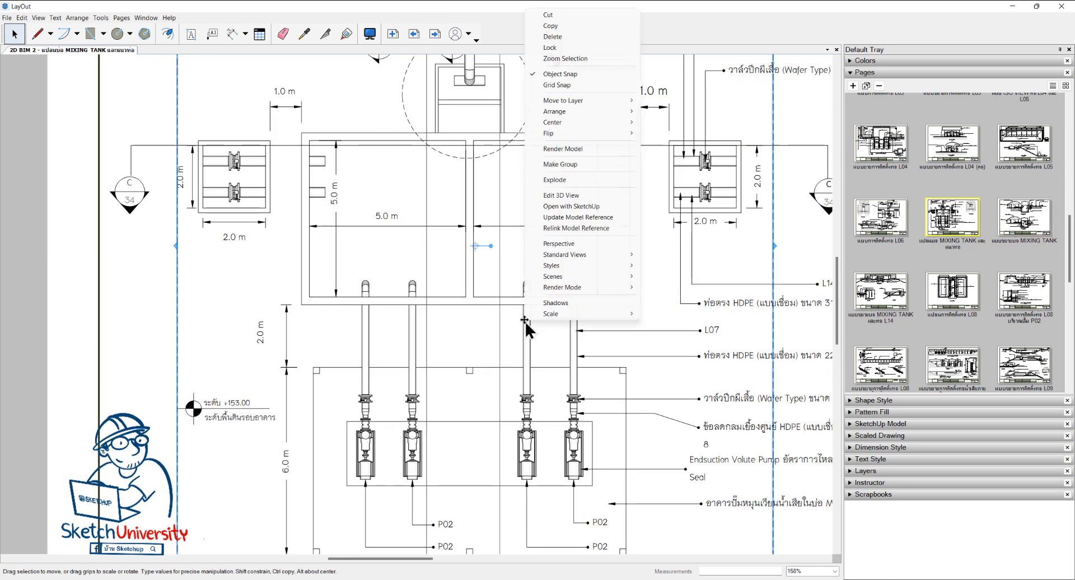
click(584, 206)
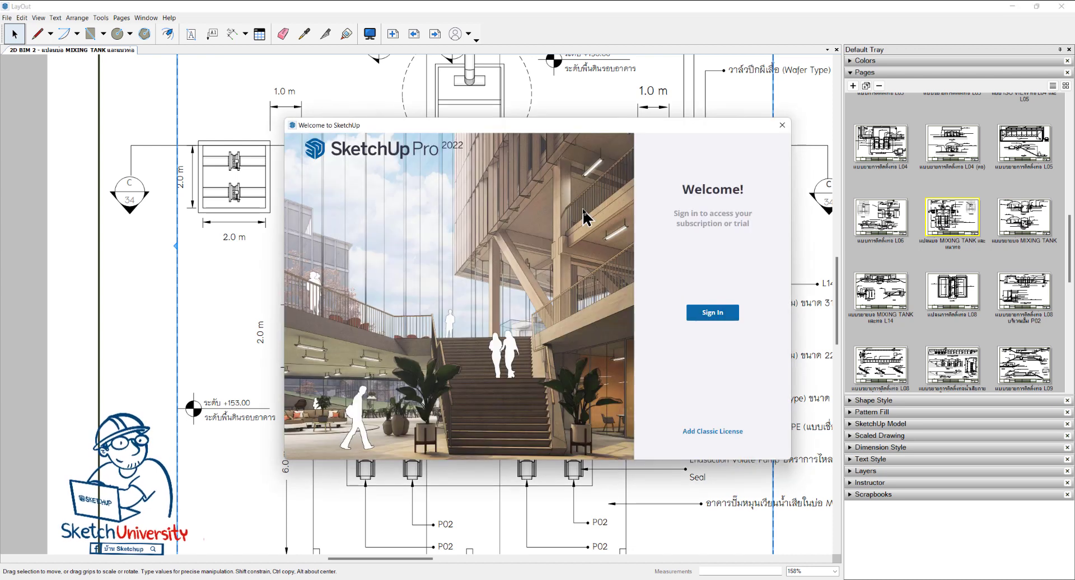
click(783, 126)
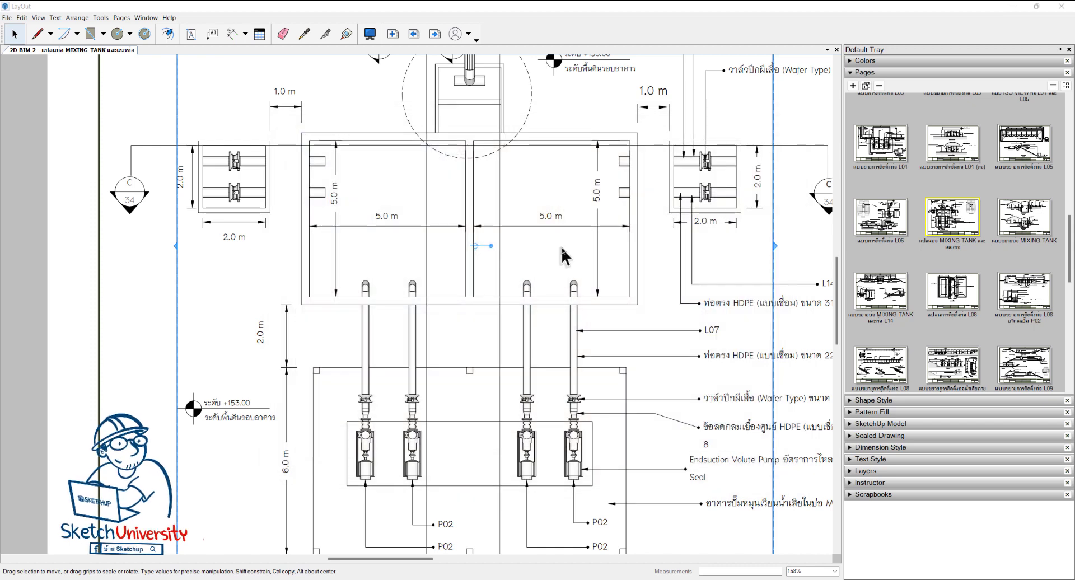
Close the 2D BIM 2 document, choosing Don't Save.
scroll(561, 245, down, 2)
scroll(571, 265, down, 2)
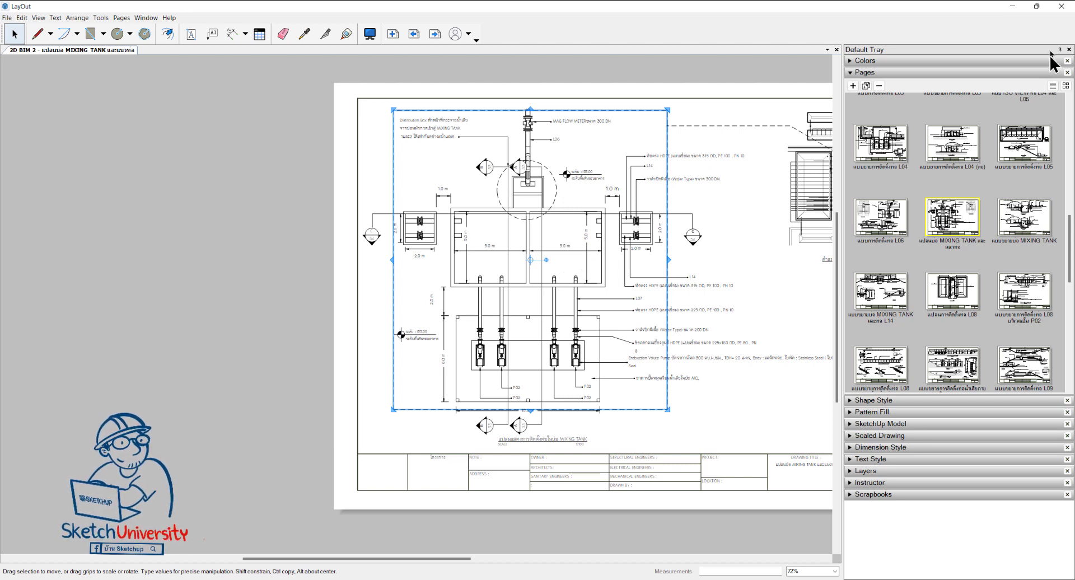
click(1061, 6)
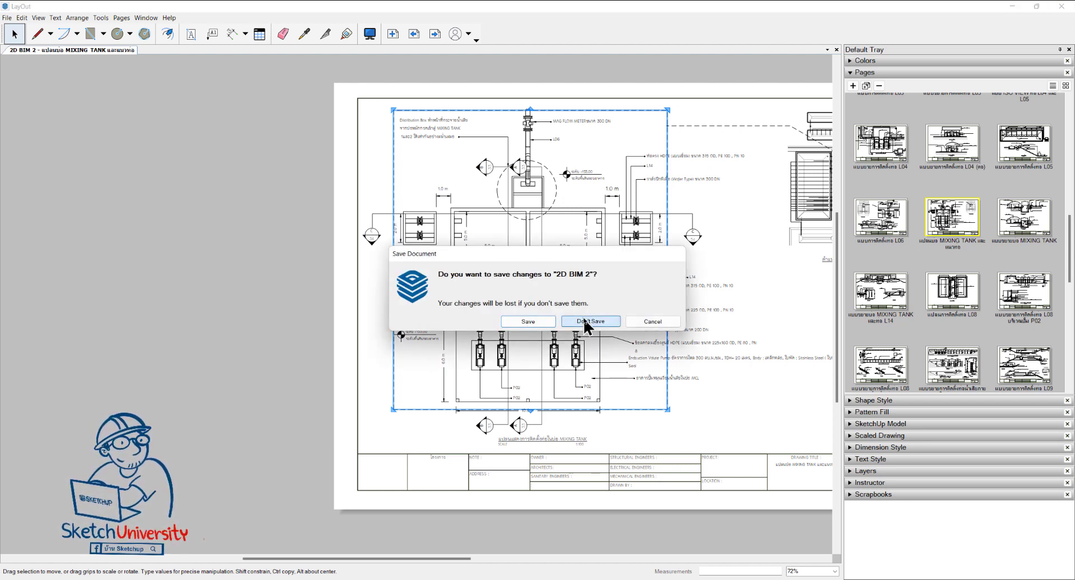
click(584, 322)
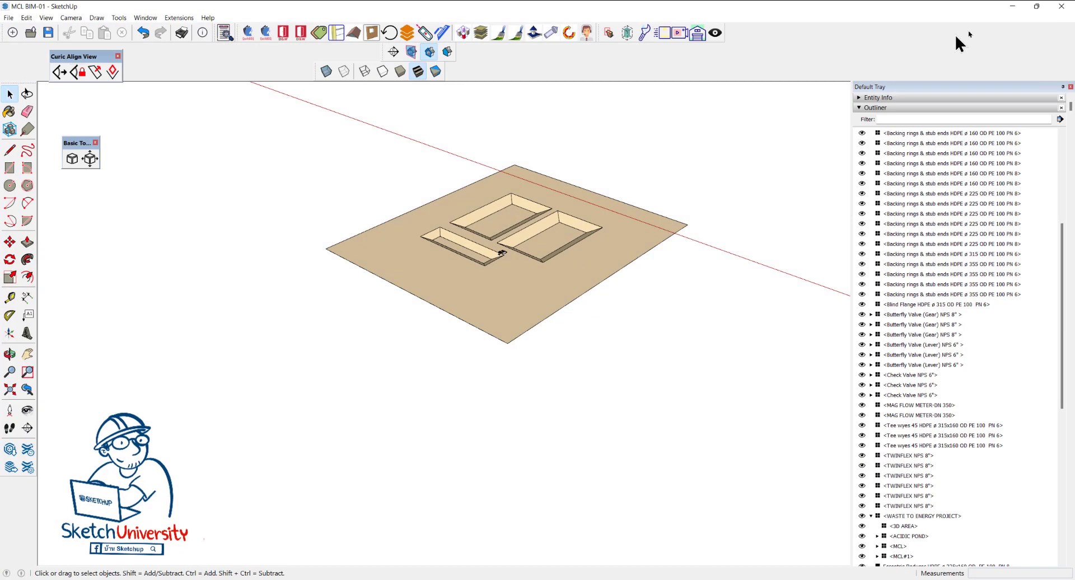
Close MCL BIM-01 and bring up EASY BIM PROJECT, orbited to a front view of the ponds.
click(1061, 7)
click(551, 325)
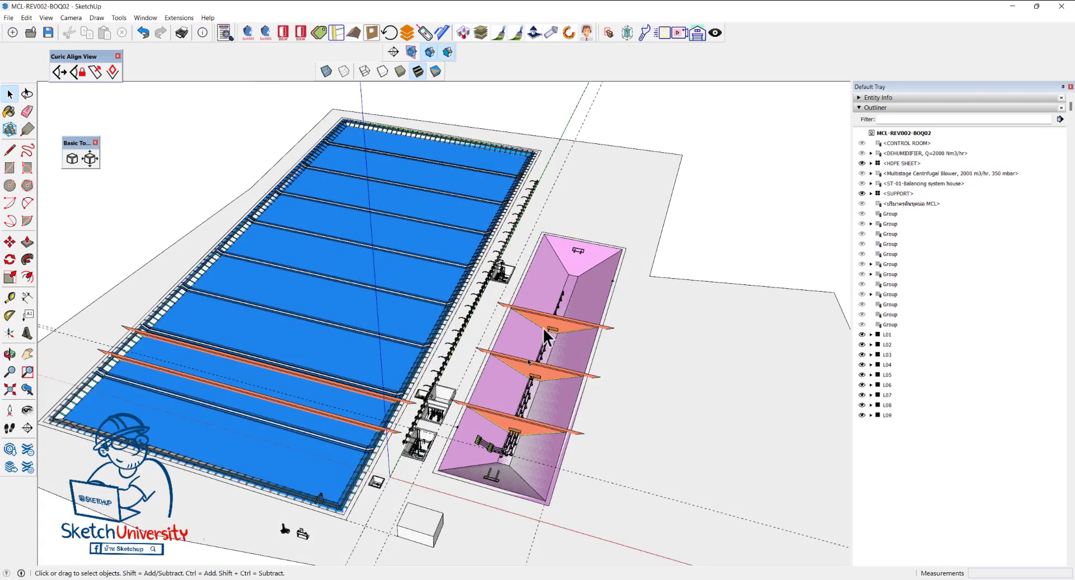
click(269, 552)
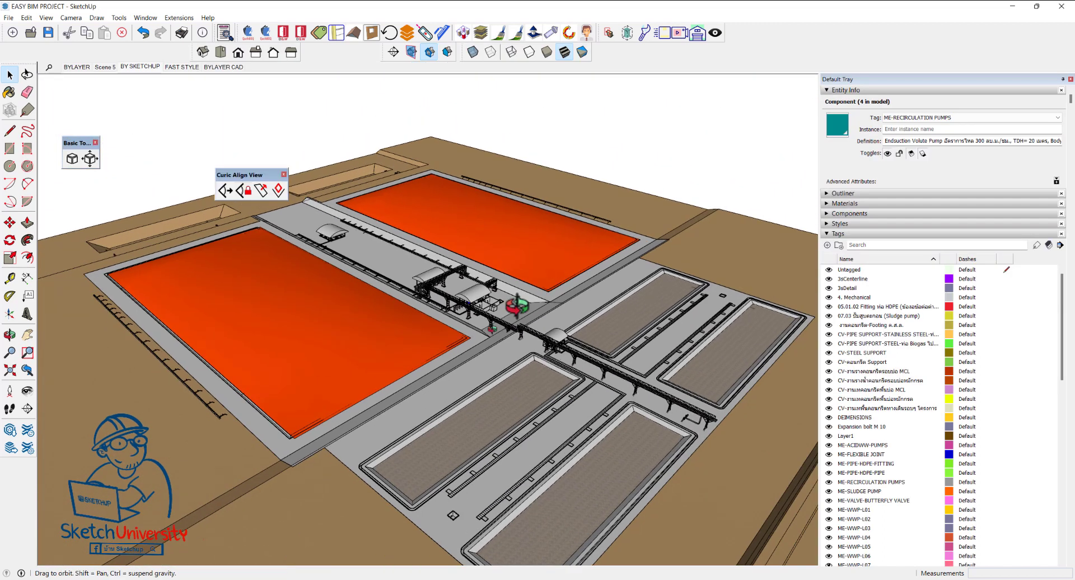
mouse_move(506, 266)
middle_down()
mouse_move(384, 392)
mouse_move(454, 381)
middle_up()
scroll(392, 386, down, 3)
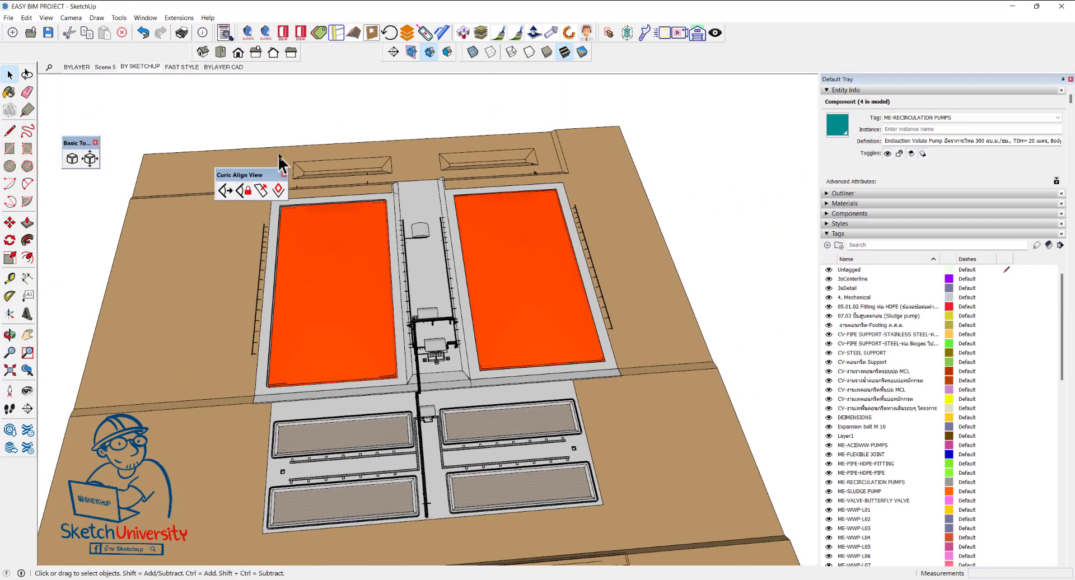
Show the BYLAYER CAD scene in Wireframe style with Parallel Projection.
click(234, 66)
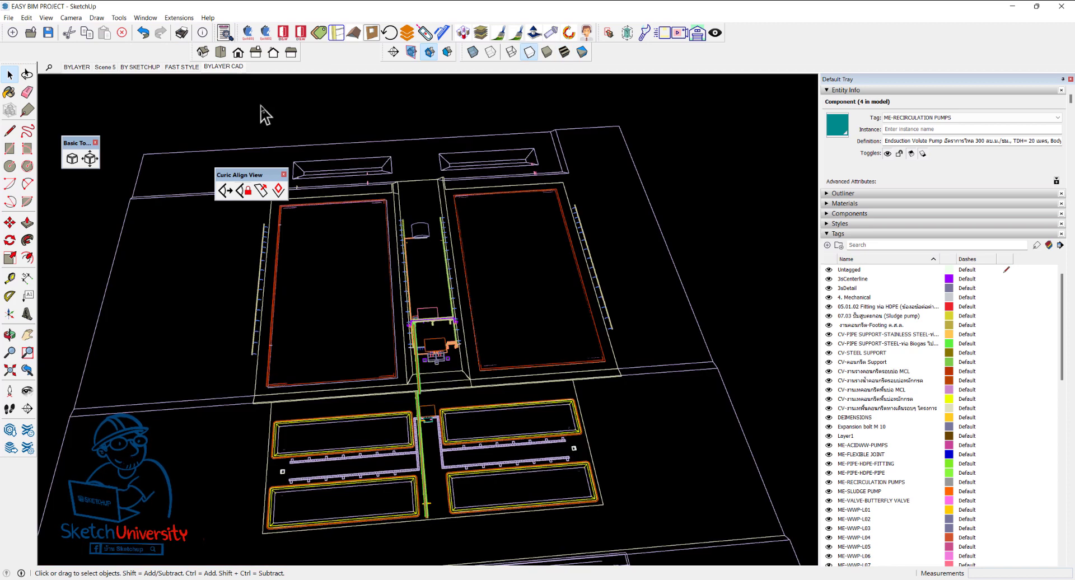
click(511, 52)
scroll(388, 450, up, 5)
click(66, 19)
click(93, 66)
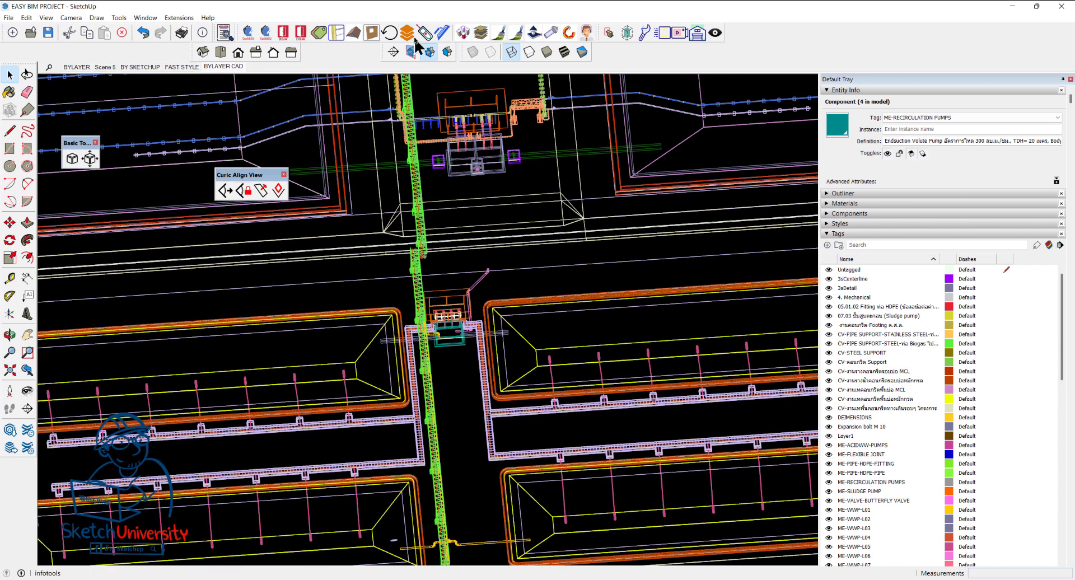
Switch to Top view and zoom around the flat plan.
click(221, 52)
scroll(428, 102, up, 3)
scroll(428, 102, up, 2)
scroll(439, 492, down, 2)
scroll(431, 408, down, 2)
scroll(360, 554, up, 3)
scroll(386, 430, up, 3)
scroll(372, 408, up, 2)
scroll(456, 233, up, 2)
scroll(463, 223, down, 2)
scroll(332, 215, down, 1)
scroll(737, 451, up, 2)
scroll(720, 348, up, 3)
scroll(713, 347, up, 2)
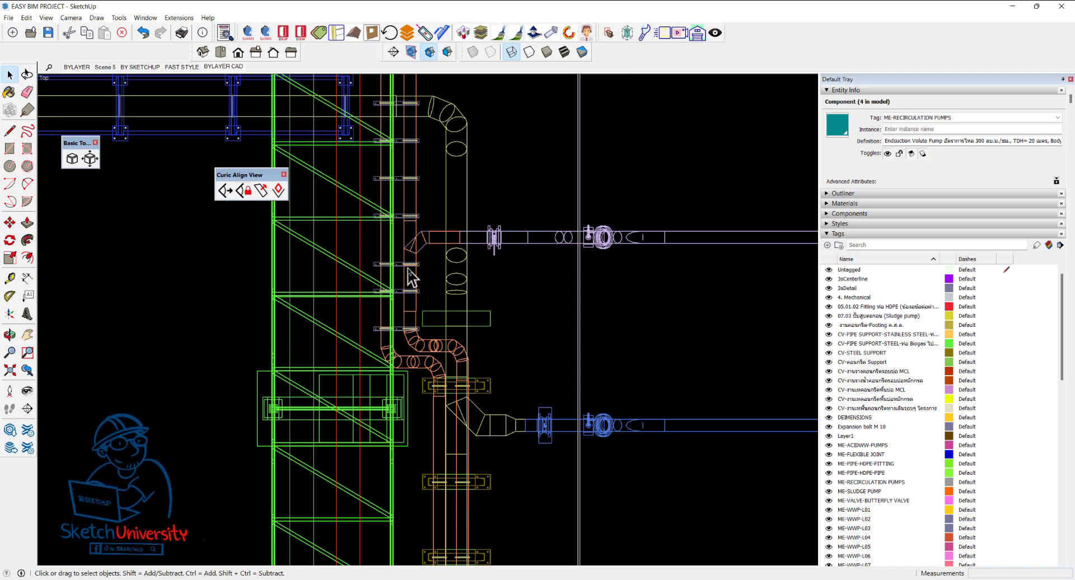
Switch to the FAST STYLE scene, orbit into perspective on the pipes, and select the lower pipe and valve group.
click(187, 66)
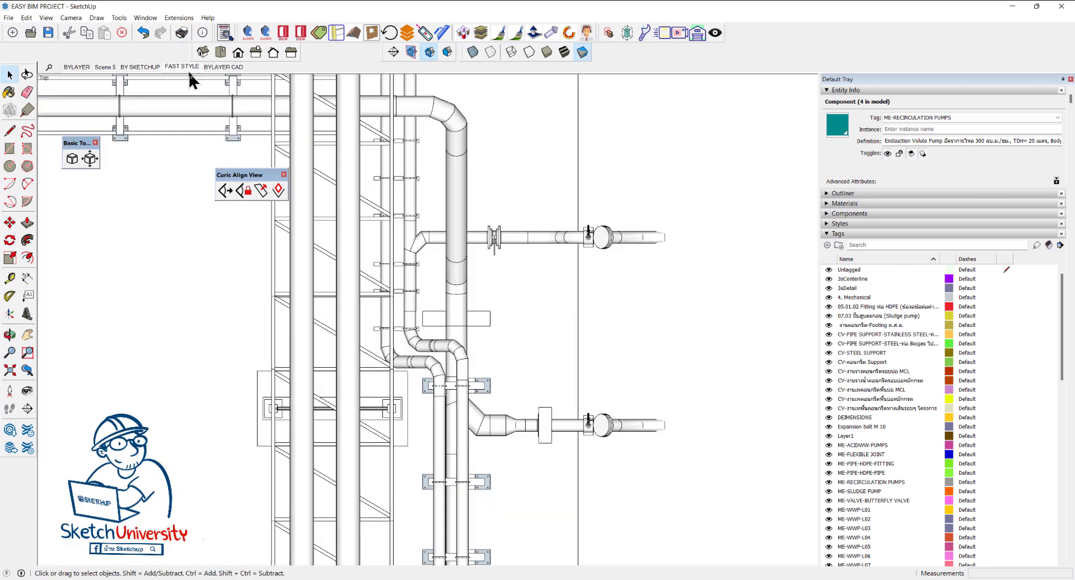
mouse_move(300, 336)
middle_down()
mouse_move(353, 275)
mouse_move(572, 305)
mouse_move(284, 353)
mouse_move(444, 323)
middle_up()
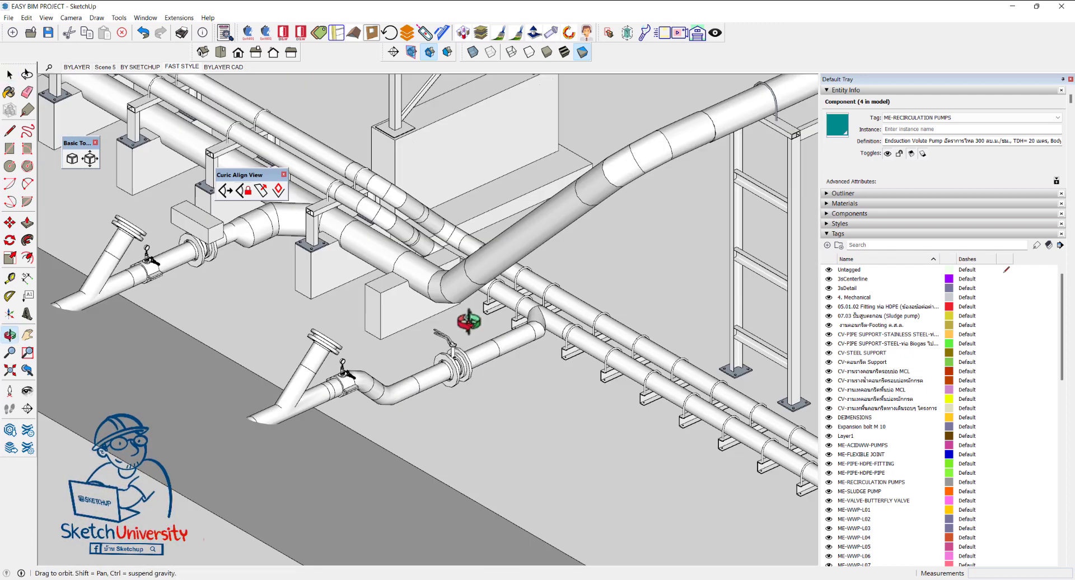
scroll(407, 381, up, 2)
scroll(406, 380, up, 2)
scroll(408, 378, up, 2)
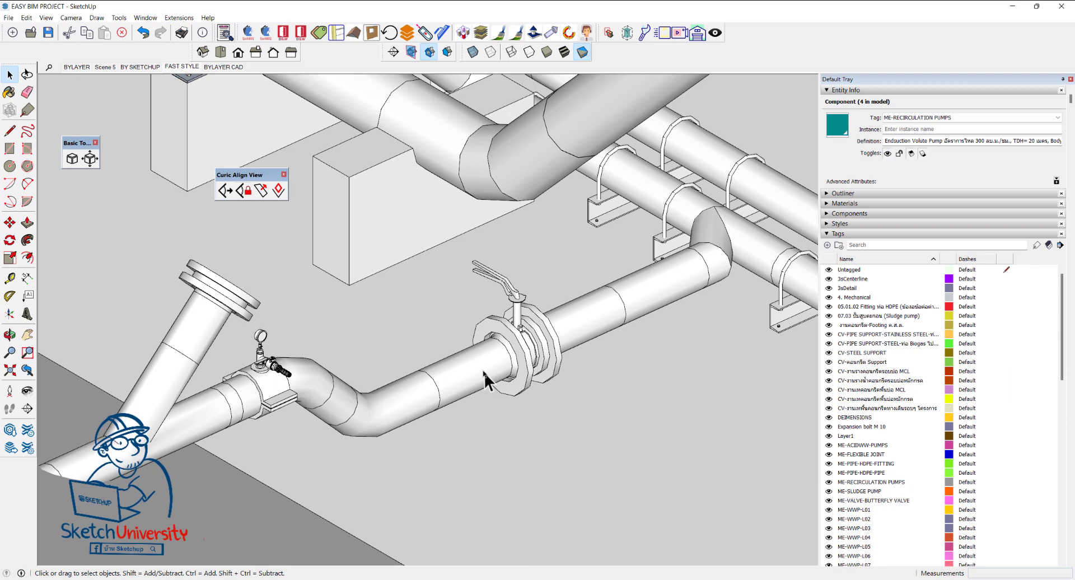
click(659, 284)
Hide the lower pipe and valve and bring up the L12 pipe's Component Options.
key(h)
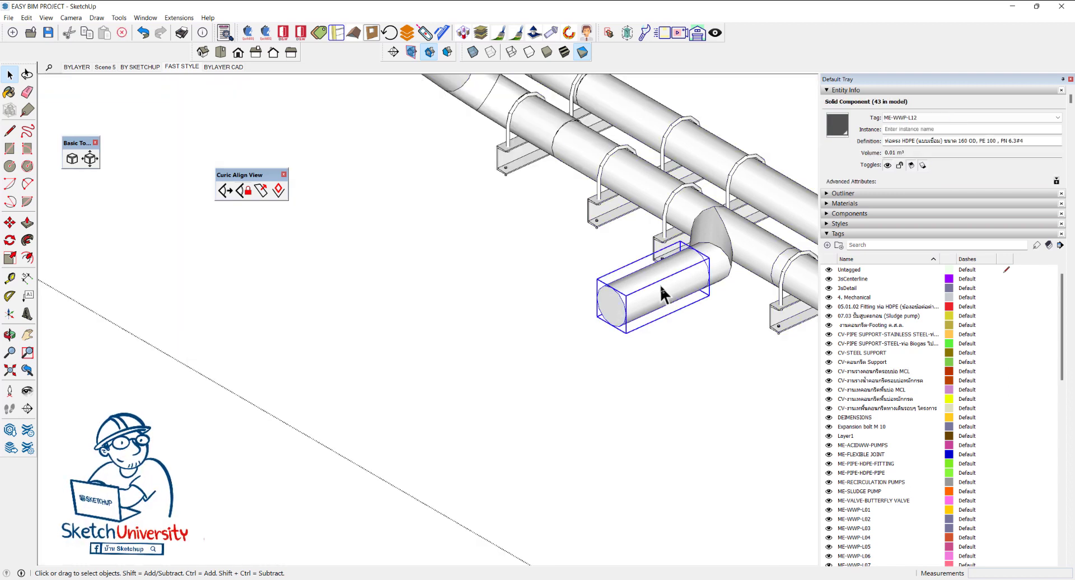
right_click(659, 283)
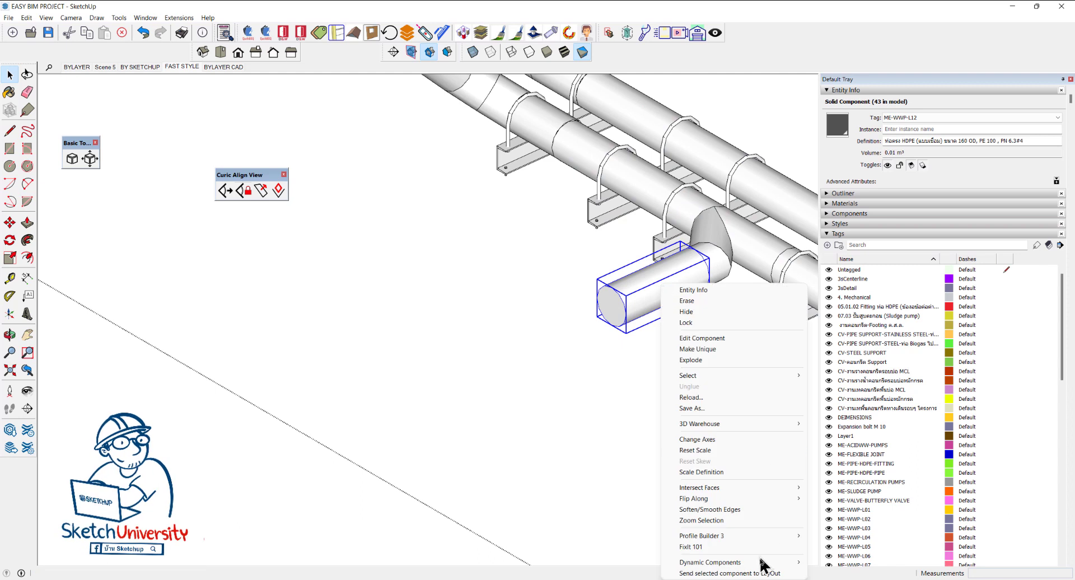
mouse_move(722, 563)
click(864, 553)
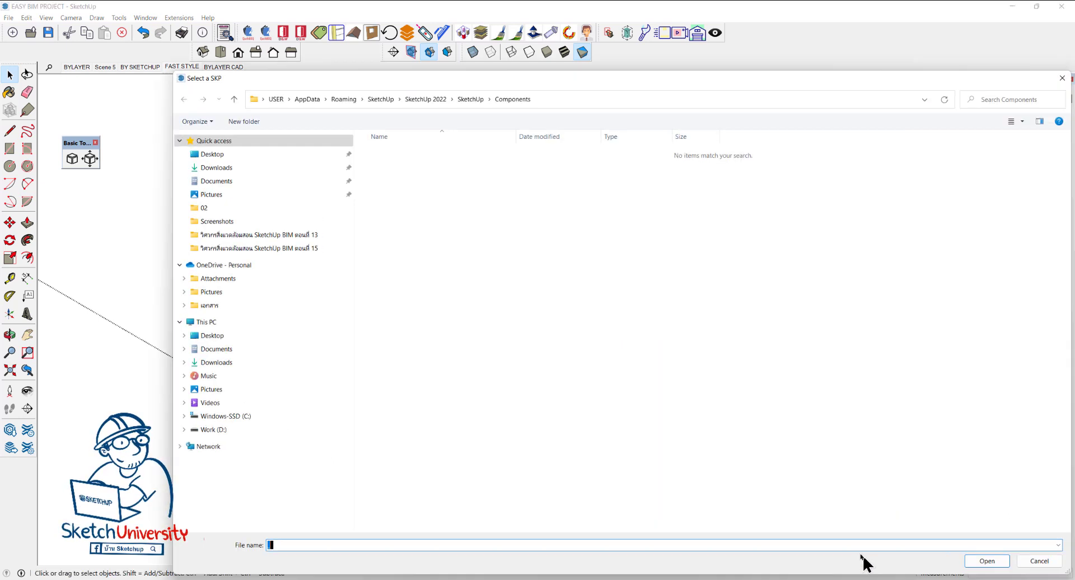
key(Escape)
right_click(622, 284)
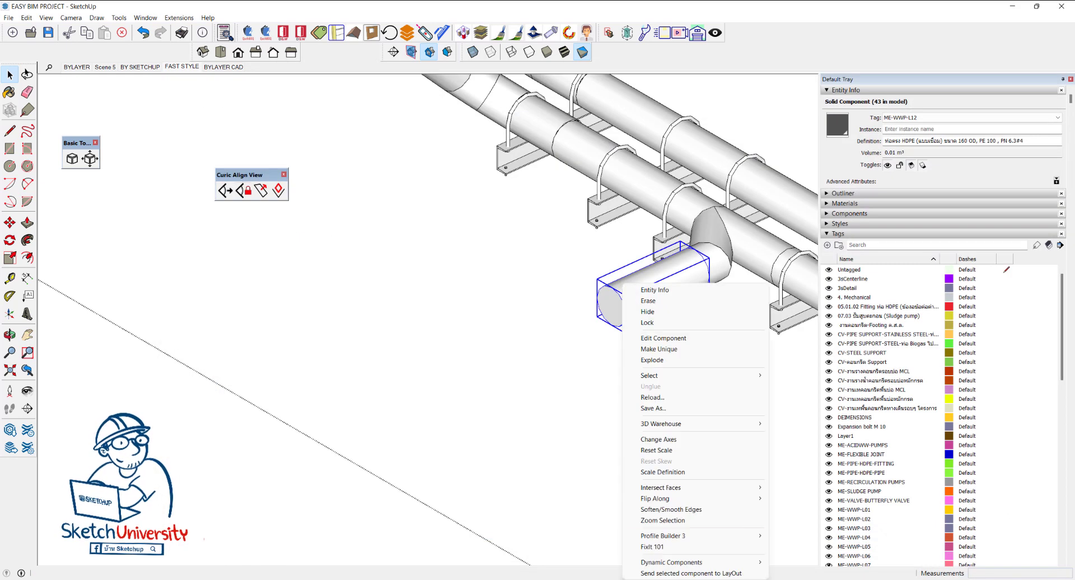
mouse_move(672, 562)
click(811, 527)
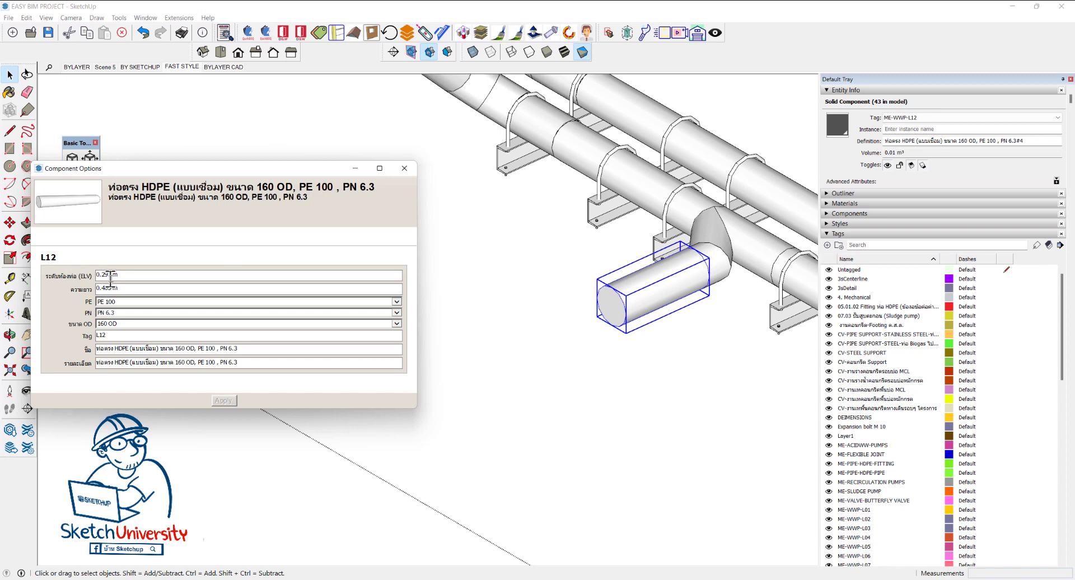
Raise the L12 pipe 0.05 m to an elevation of 0.341 m.
click(676, 307)
scroll(653, 305, up, 2)
click(653, 305)
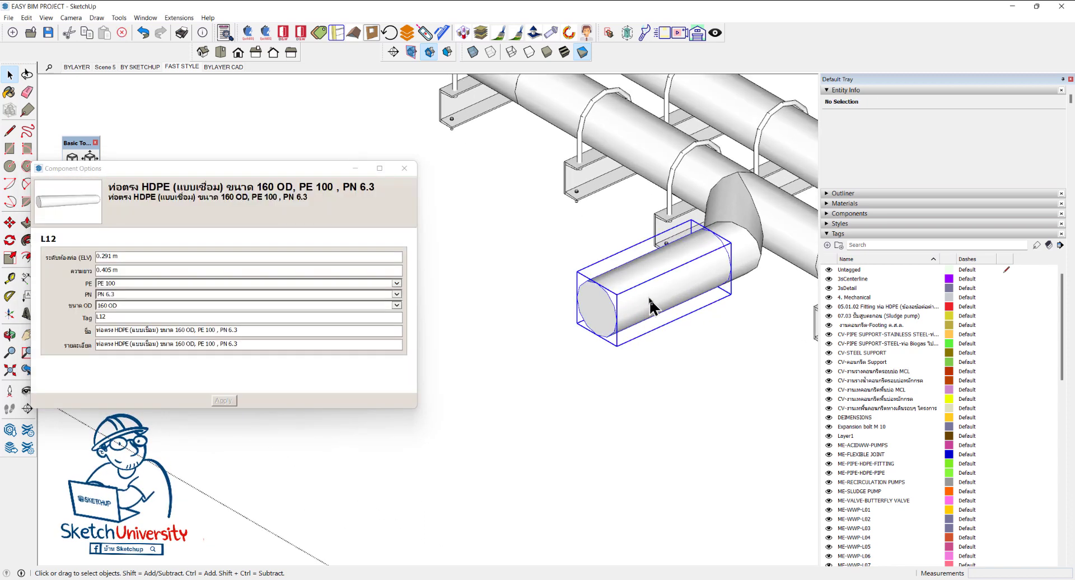
scroll(713, 305, up, 2)
key(m)
drag(640, 301, 639, 278)
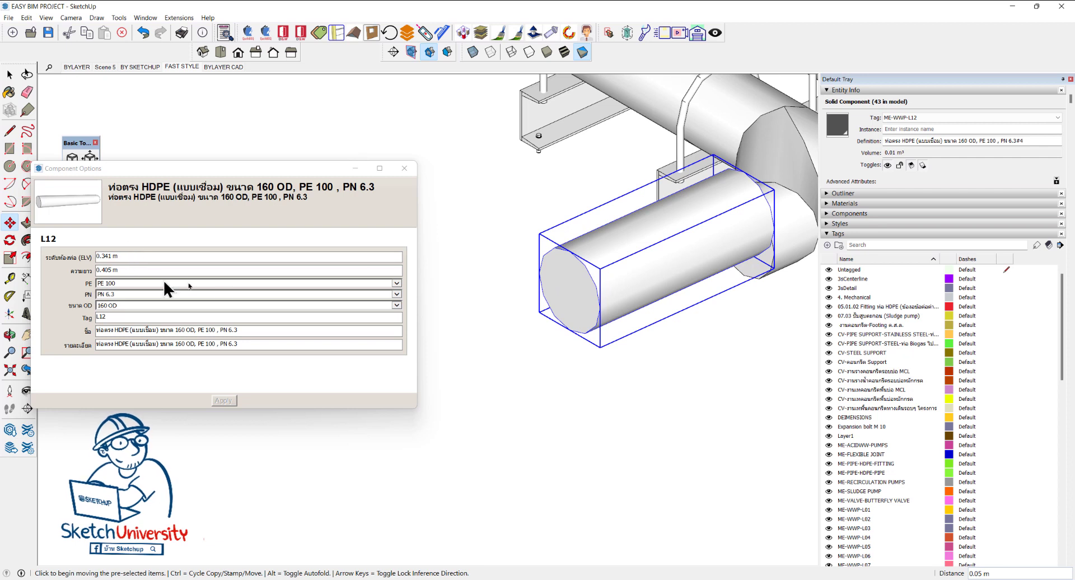
Stretch the L12 pipe to 0.576 m long and clear the selection.
key(s)
drag(567, 294, 495, 324)
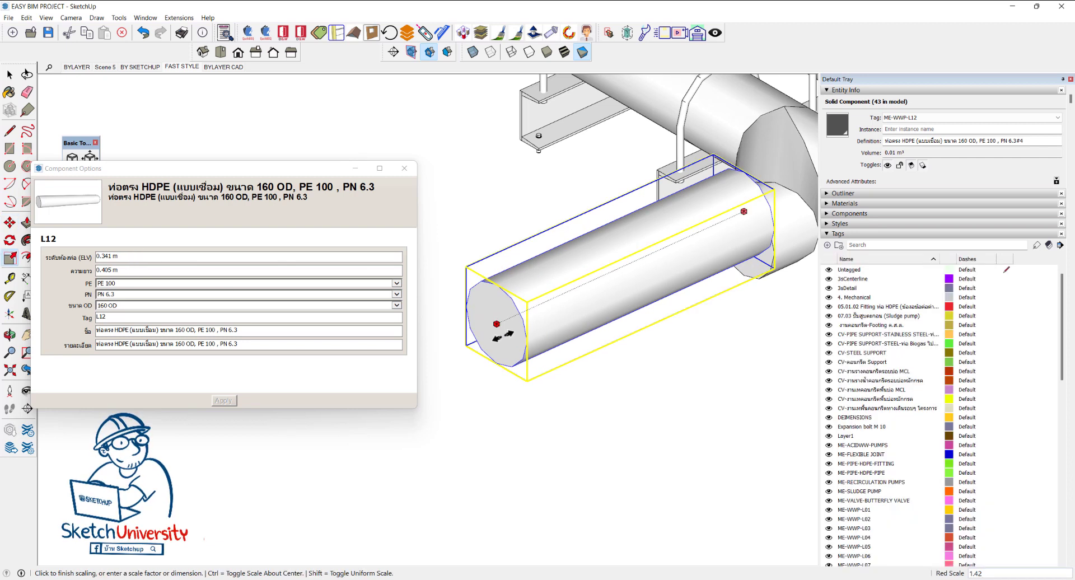
key(space)
scroll(557, 402, down, 10)
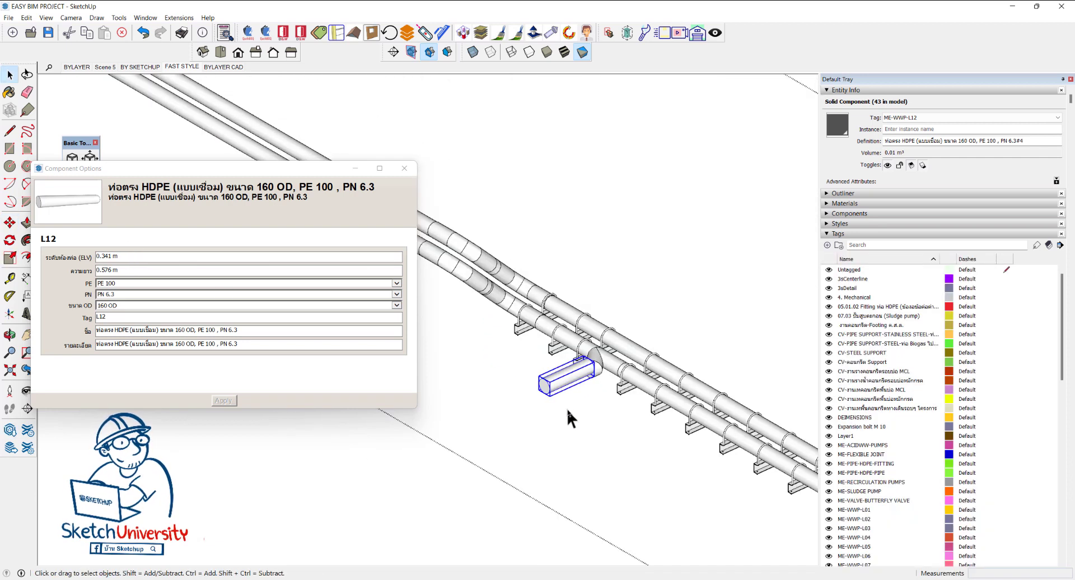
scroll(605, 414, up, 3)
Select the L09 pressure gauge and enlarge its Component Options showing the 0-4 bar parameters.
scroll(526, 392, up, 3)
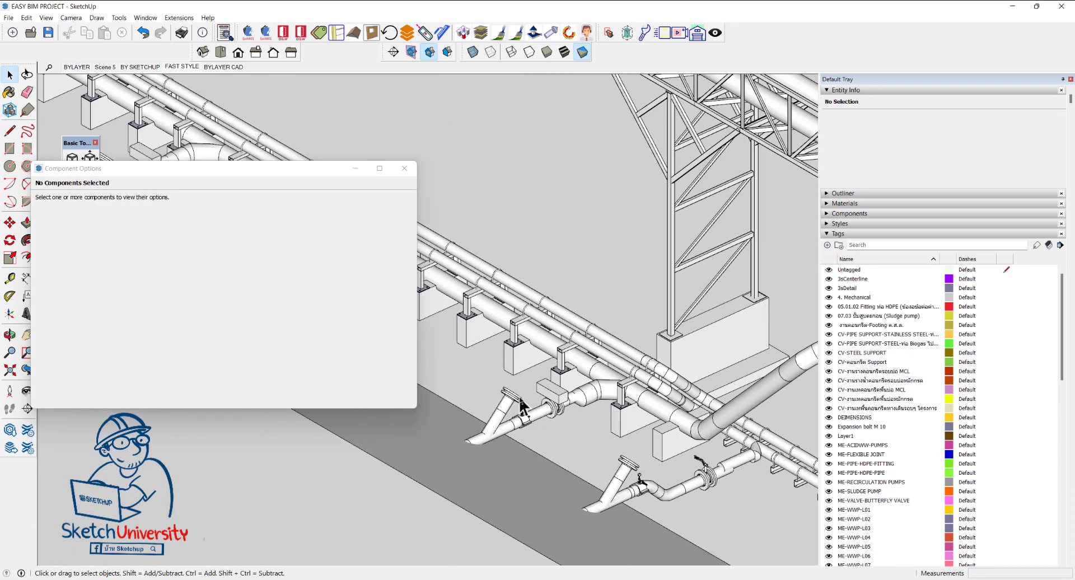
scroll(527, 392, up, 3)
scroll(499, 351, up, 3)
click(527, 405)
scroll(528, 409, up, 1)
scroll(528, 412, up, 2)
scroll(528, 413, up, 2)
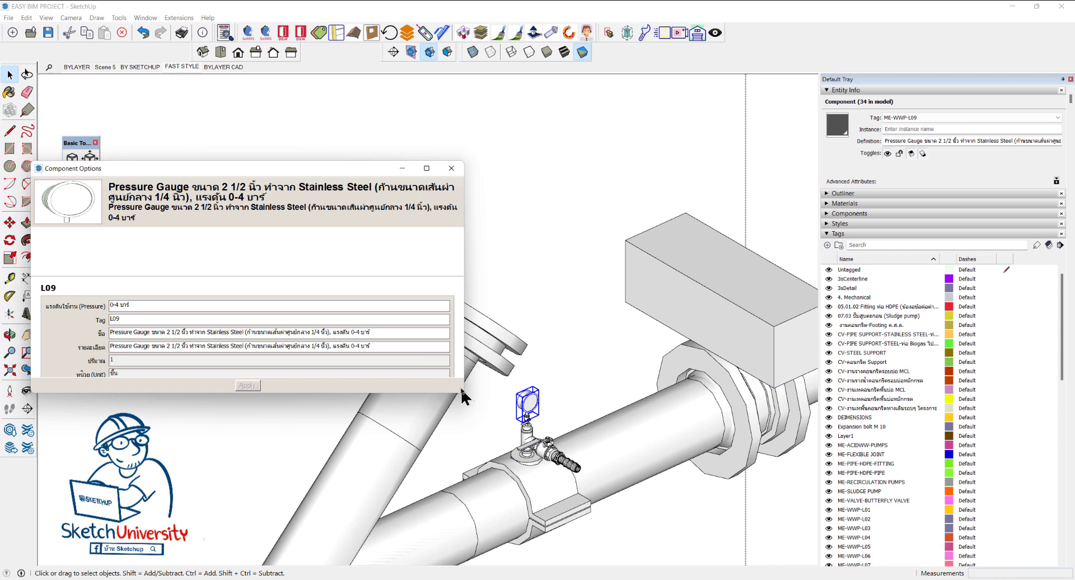
drag(463, 390, 491, 440)
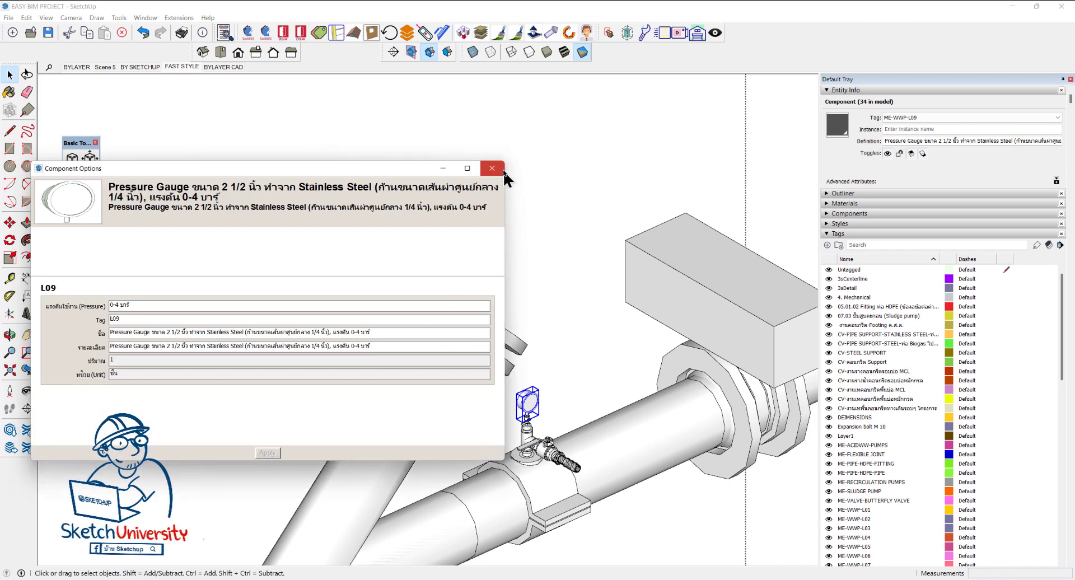
Close the Component Options window and orbit to an overhead view of the pipe rack.
click(477, 168)
scroll(195, 385, down, 5)
scroll(196, 351, up, 2)
scroll(196, 351, down, 2)
mouse_move(196, 354)
middle_down()
mouse_move(409, 364)
mouse_move(556, 308)
mouse_move(365, 240)
middle_up()
scroll(509, 230, up, 3)
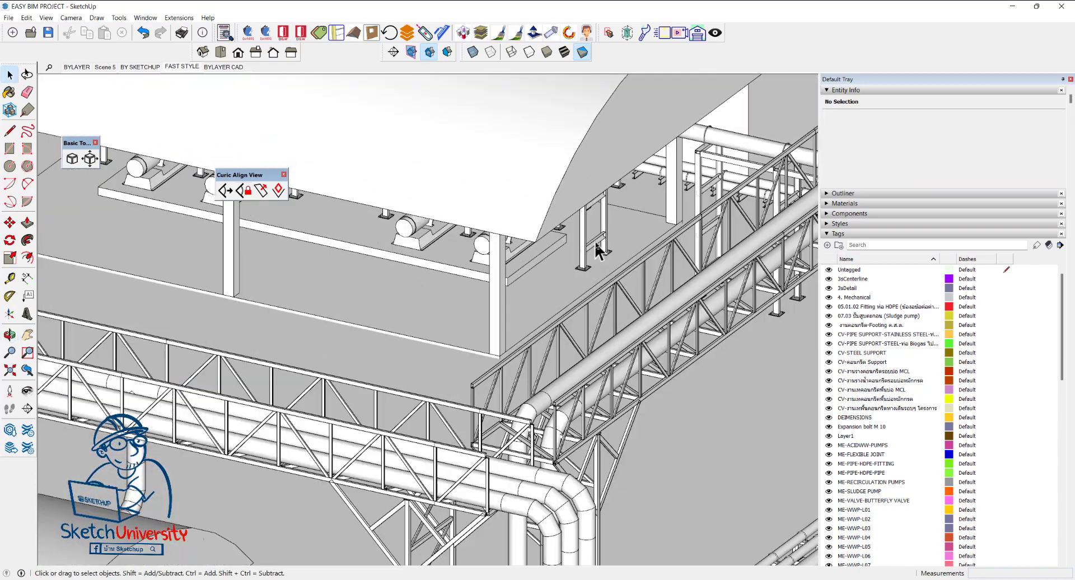
scroll(476, 226, up, 3)
Show the P02 recirculation pump's Component Options in a taller window.
scroll(476, 227, up, 2)
scroll(476, 227, up, 2)
click(458, 202)
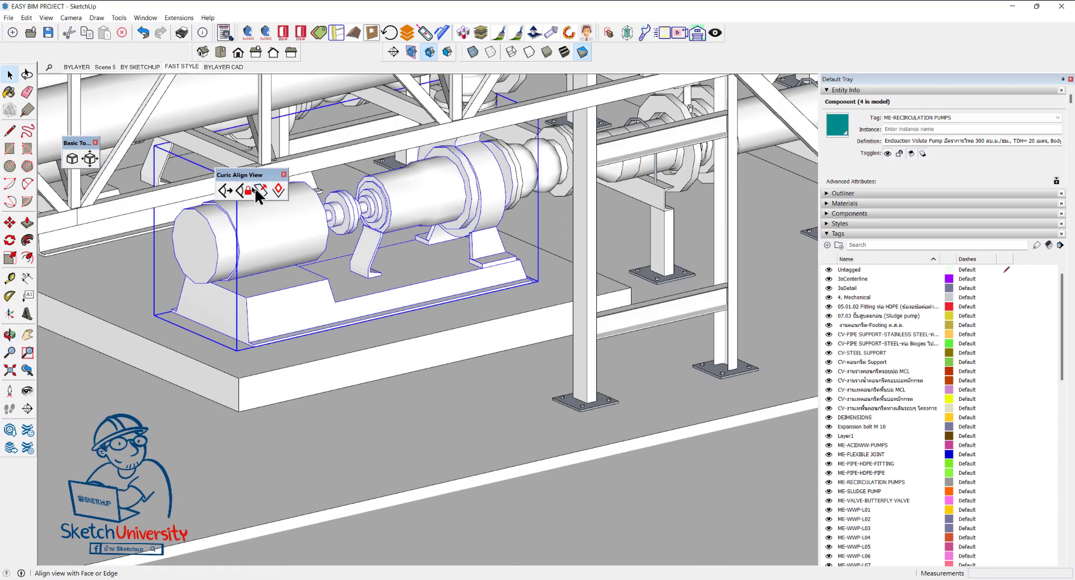
right_click(390, 190)
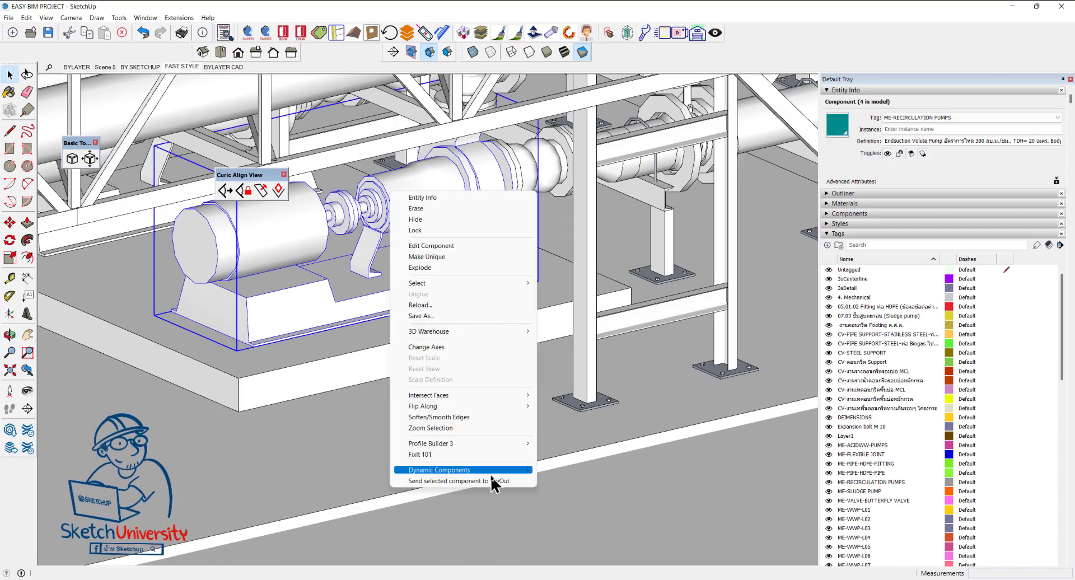
click(577, 471)
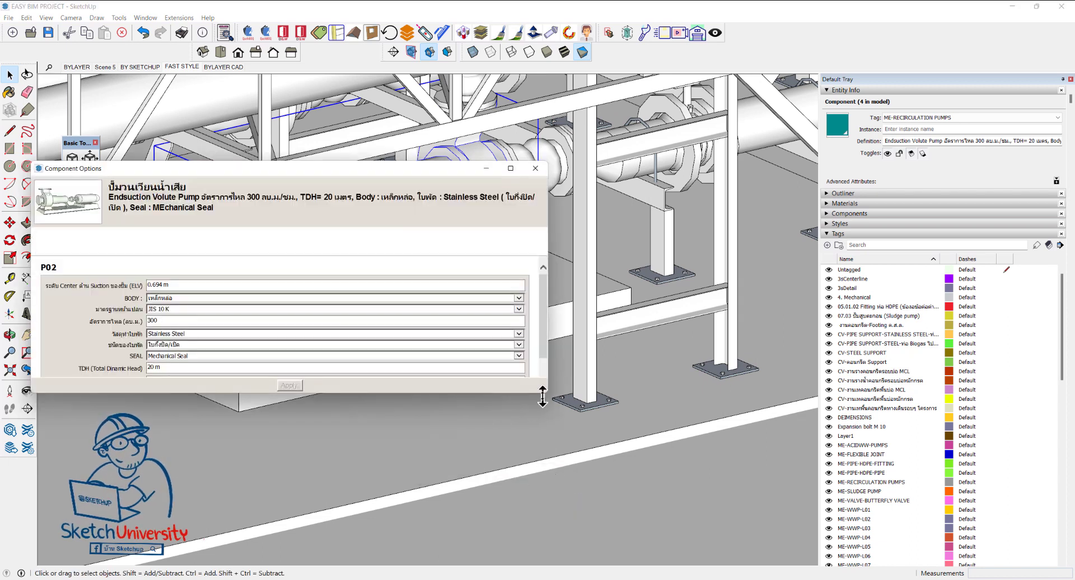
drag(548, 421, 552, 483)
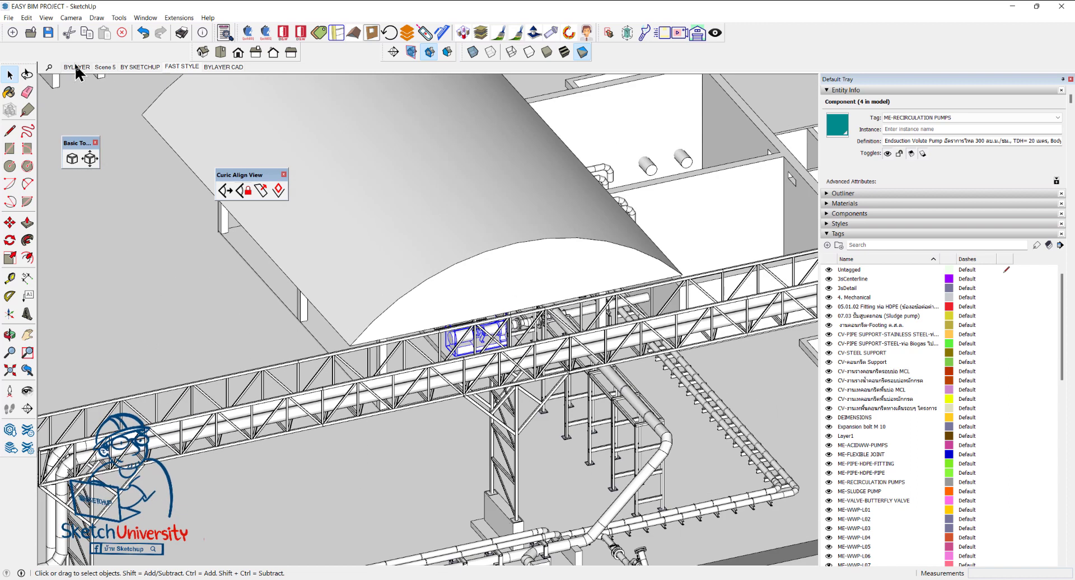
Switch to the BY SKETCHUP scene, view the ponds from above, then close EASY BIM PROJECT.
click(136, 66)
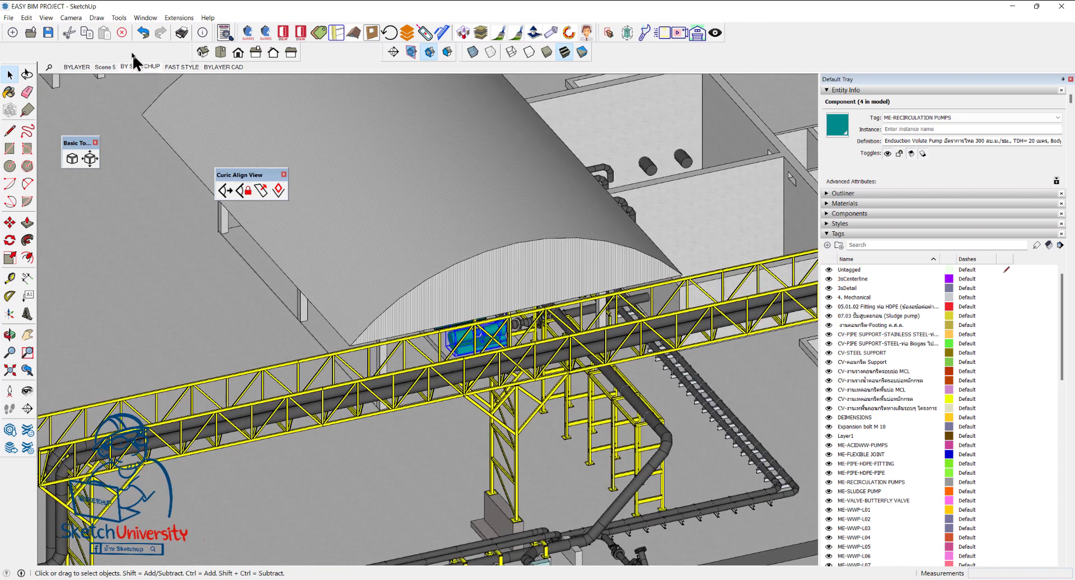
click(77, 21)
click(53, 77)
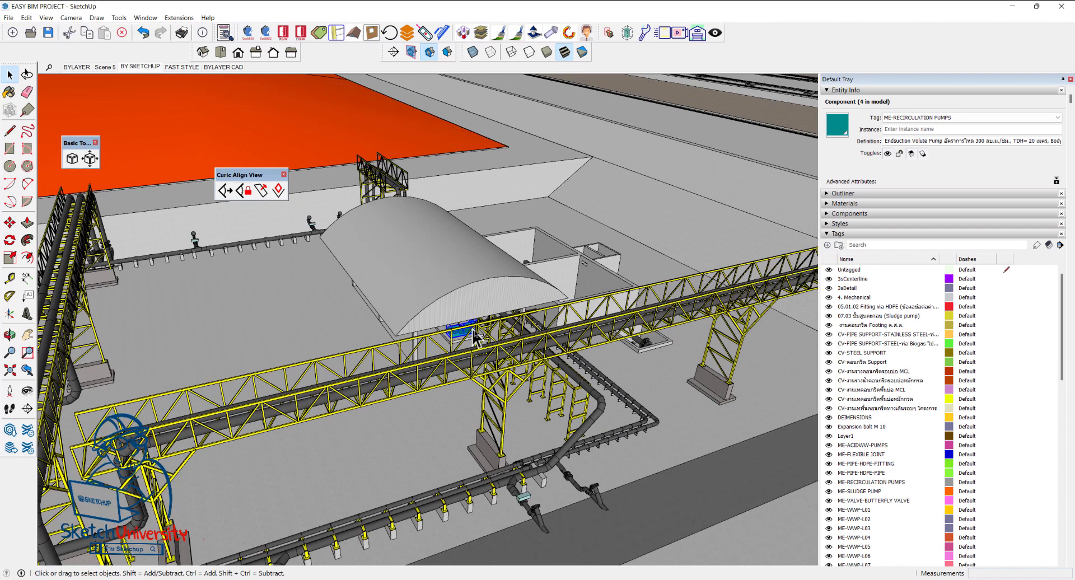
mouse_move(490, 350)
middle_down()
mouse_move(558, 311)
mouse_move(571, 325)
middle_up()
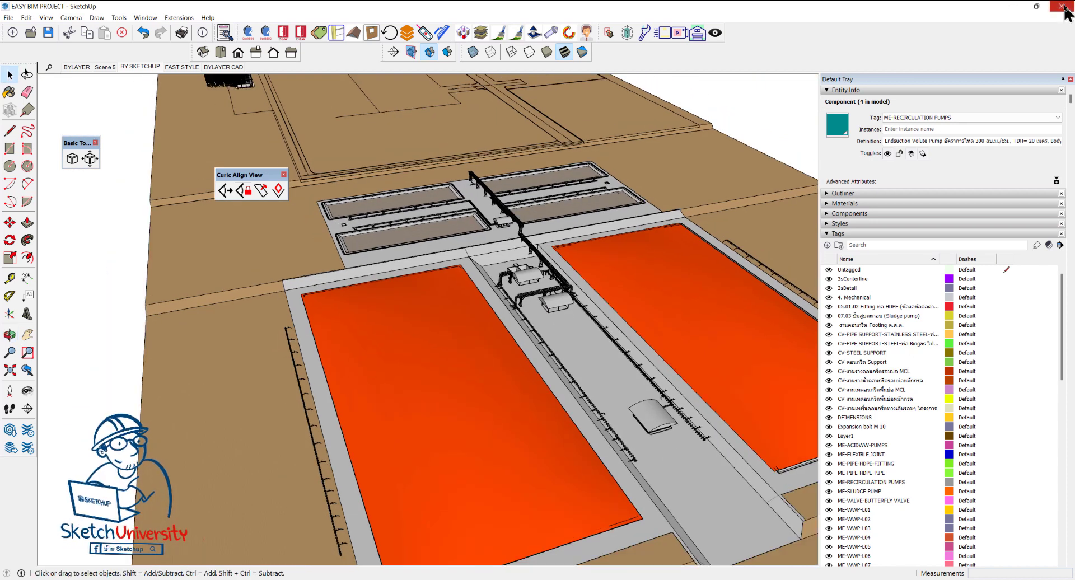
click(1063, 6)
click(537, 322)
Switch to the FM & PM PROJECT model and clear the flow meter selection.
click(434, 577)
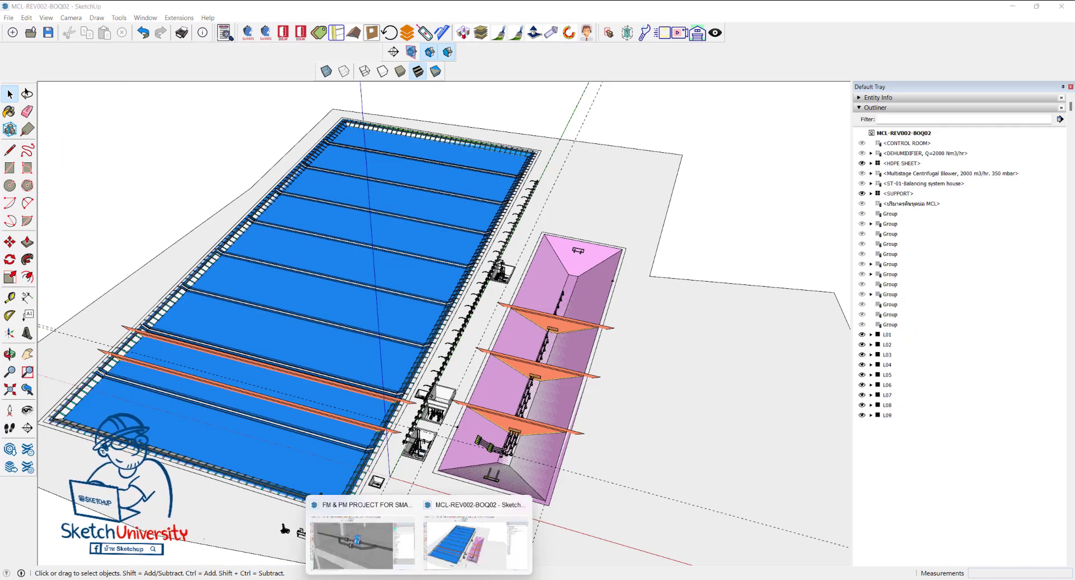
click(377, 564)
scroll(472, 382, down, 5)
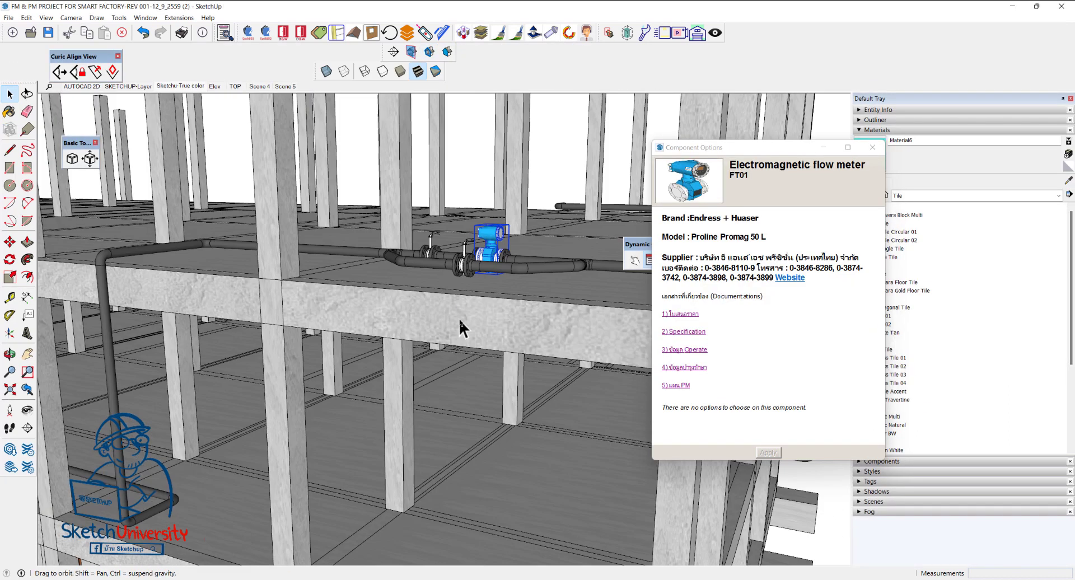
scroll(464, 375, down, 3)
click(508, 530)
scroll(305, 442, up, 5)
scroll(327, 327, up, 5)
scroll(322, 347, up, 5)
scroll(336, 387, up, 3)
Select the door knob and view its linked product web page.
click(344, 393)
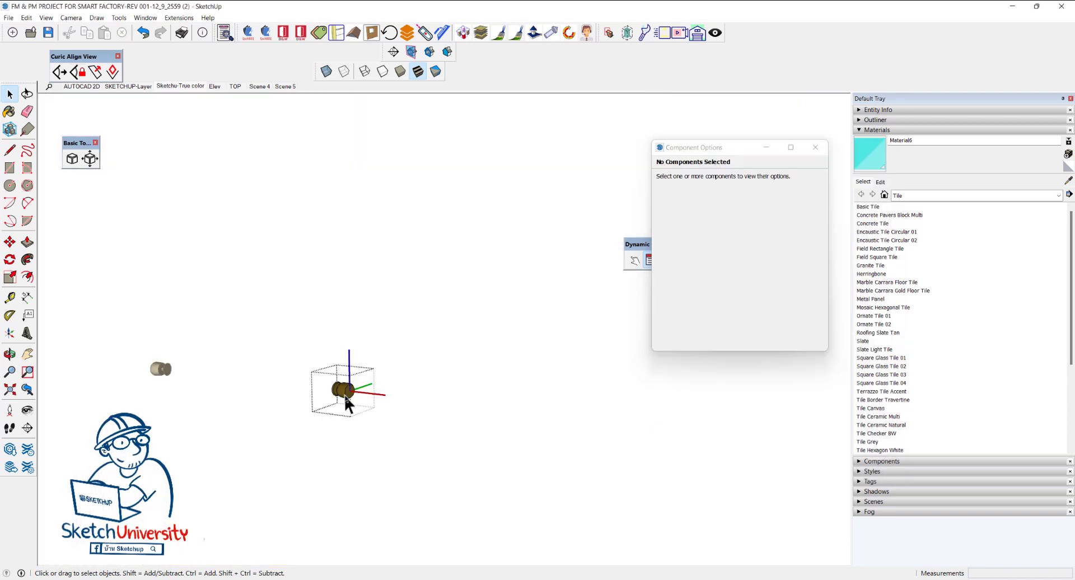
click(343, 389)
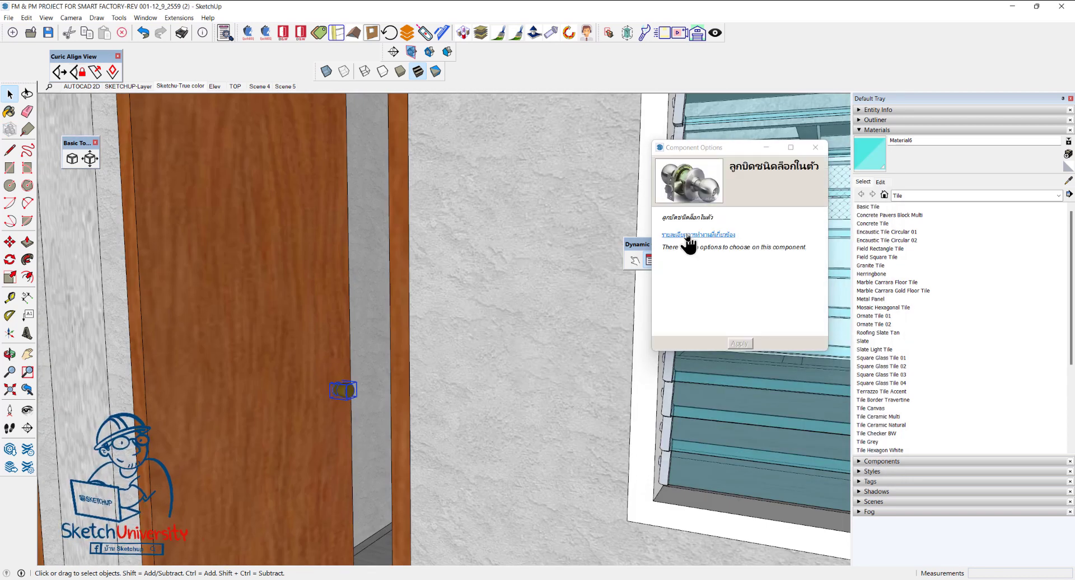
click(688, 236)
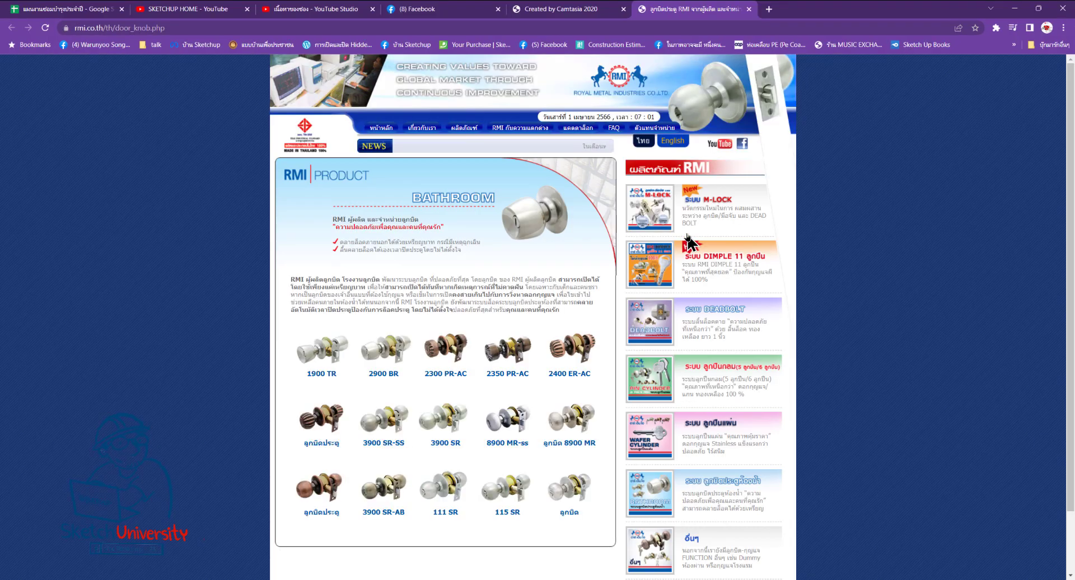
click(1014, 8)
scroll(381, 391, down, 3)
scroll(344, 483, down, 3)
Select the butterfly valve, enlarge its Component Options, and view the supplier's website.
click(342, 482)
scroll(413, 408, up, 5)
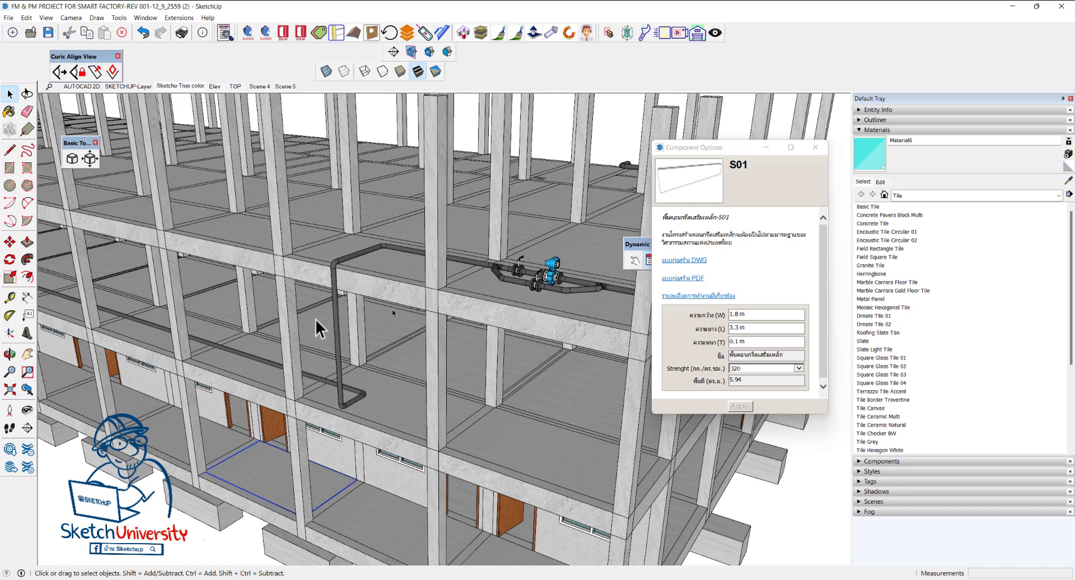
scroll(597, 255, up, 5)
scroll(597, 247, up, 2)
click(502, 234)
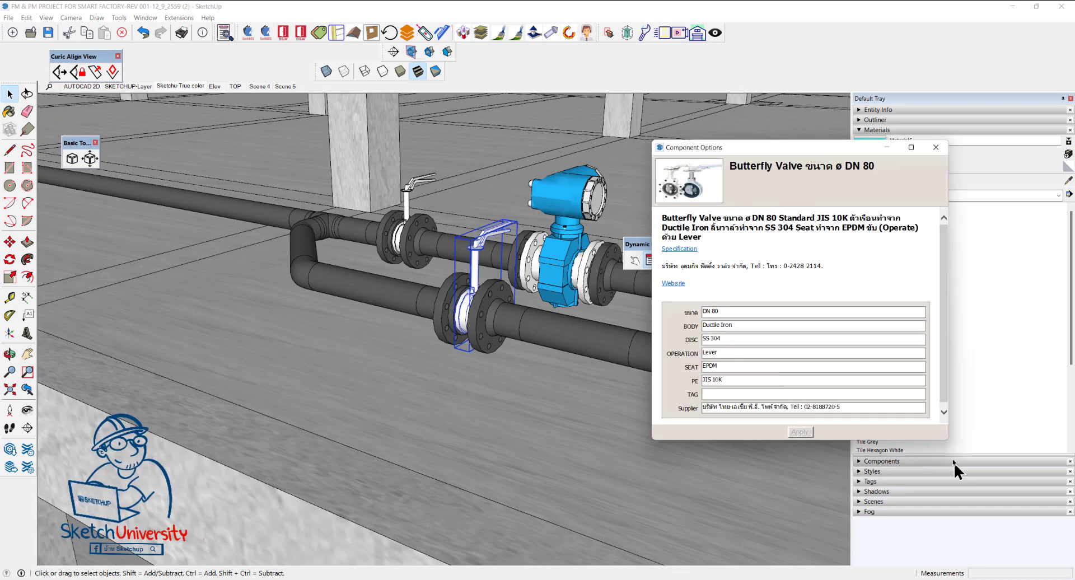
drag(950, 447, 992, 456)
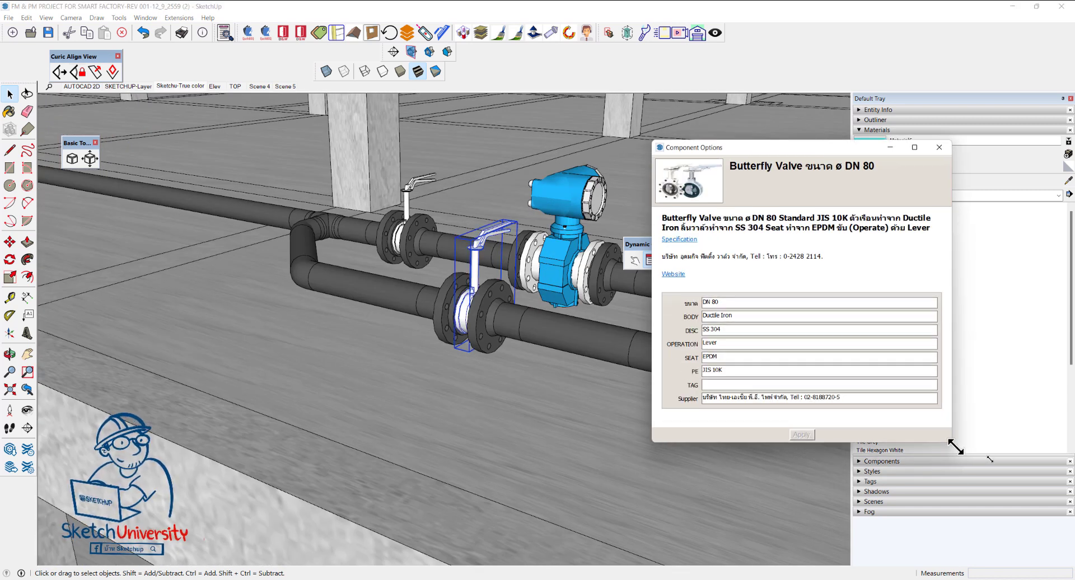
click(673, 274)
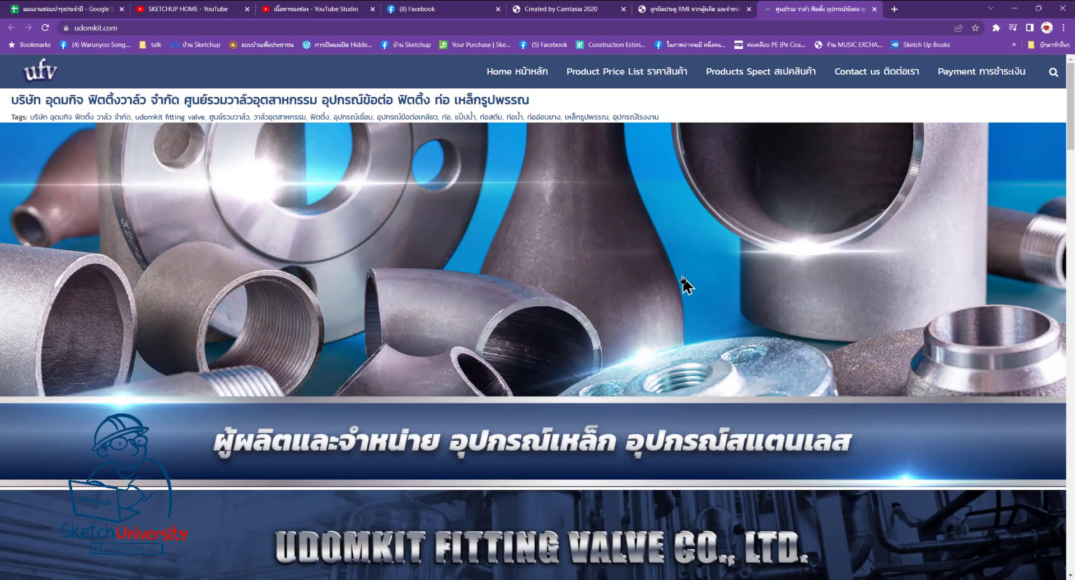
scroll(683, 283, down, 4)
scroll(684, 283, down, 6)
click(1014, 8)
Select flow meter FT01 and view its linked quotation document.
scroll(476, 358, up, 3)
click(470, 334)
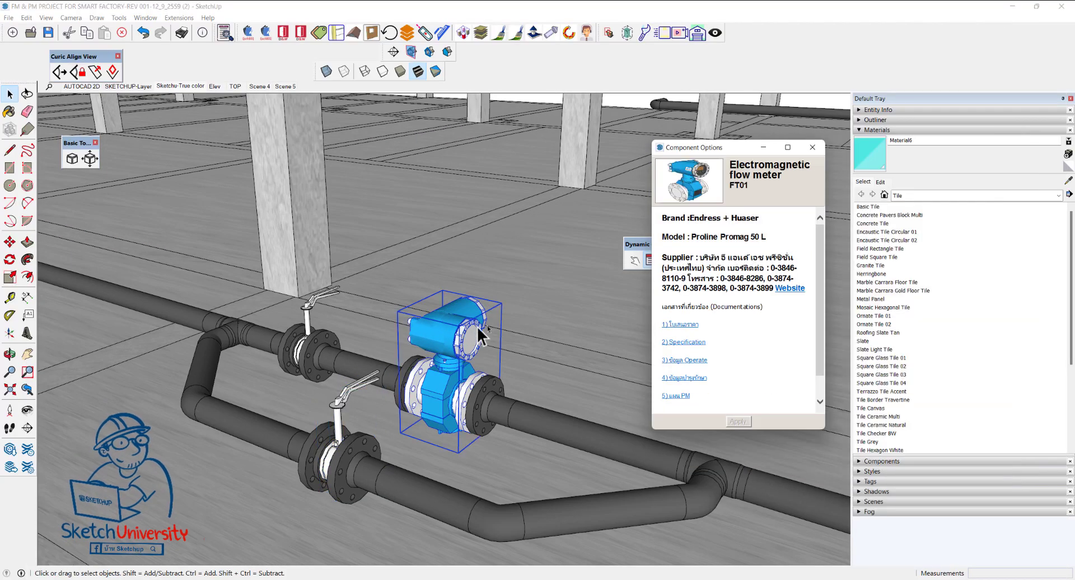
click(680, 326)
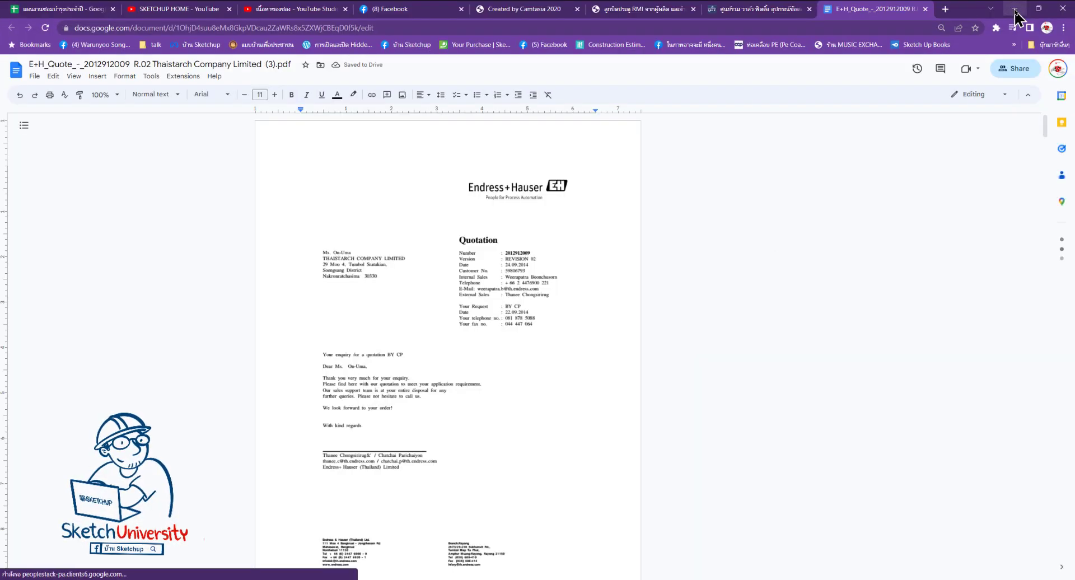
click(1014, 9)
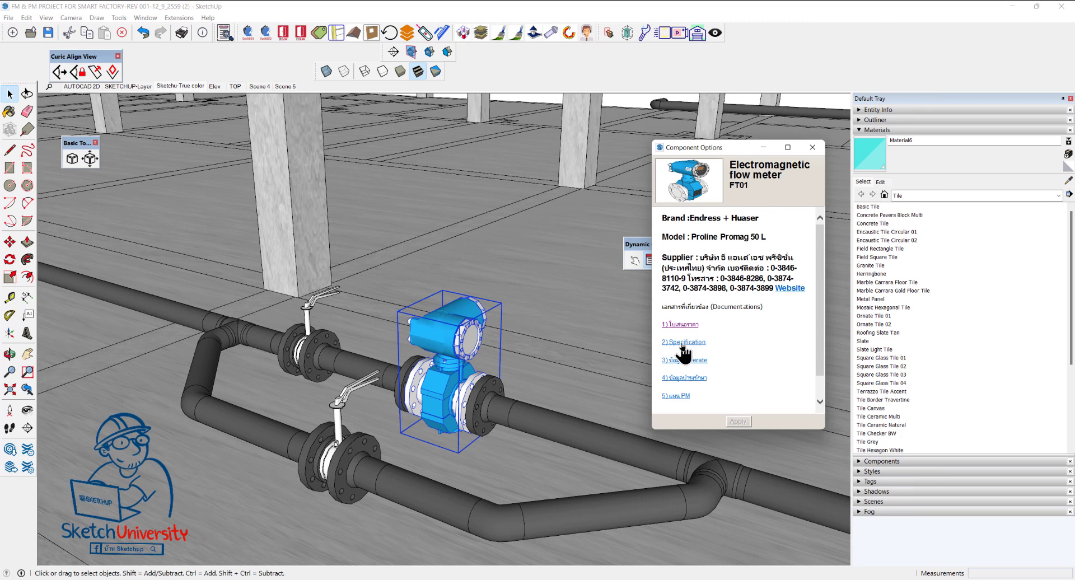
Read through the flow meter's linked specification document, then close it.
click(682, 343)
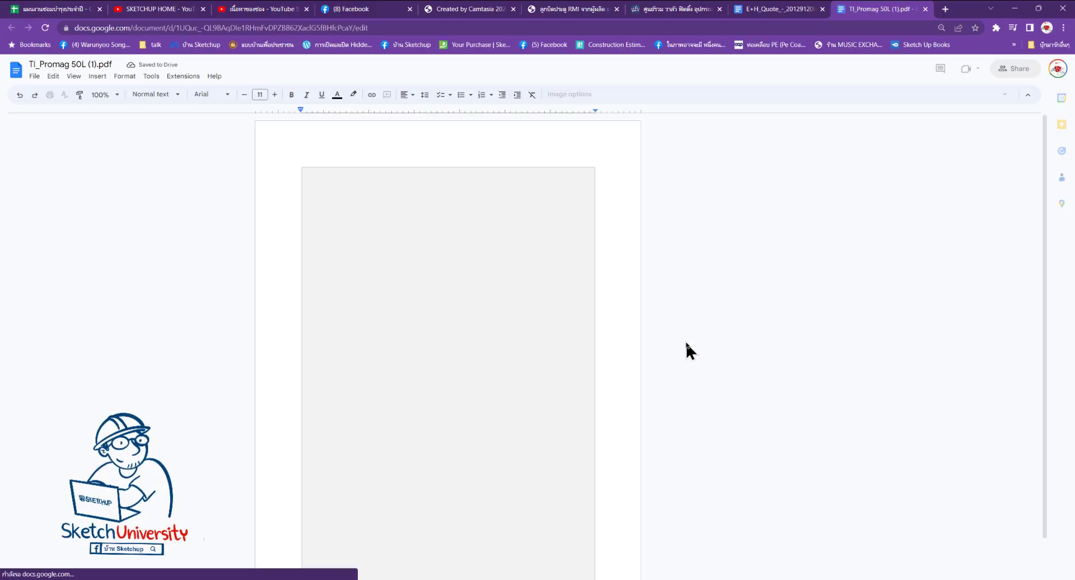
scroll(523, 360, down, 10)
scroll(527, 367, down, 10)
scroll(531, 374, down, 10)
scroll(531, 374, down, 10)
click(1063, 8)
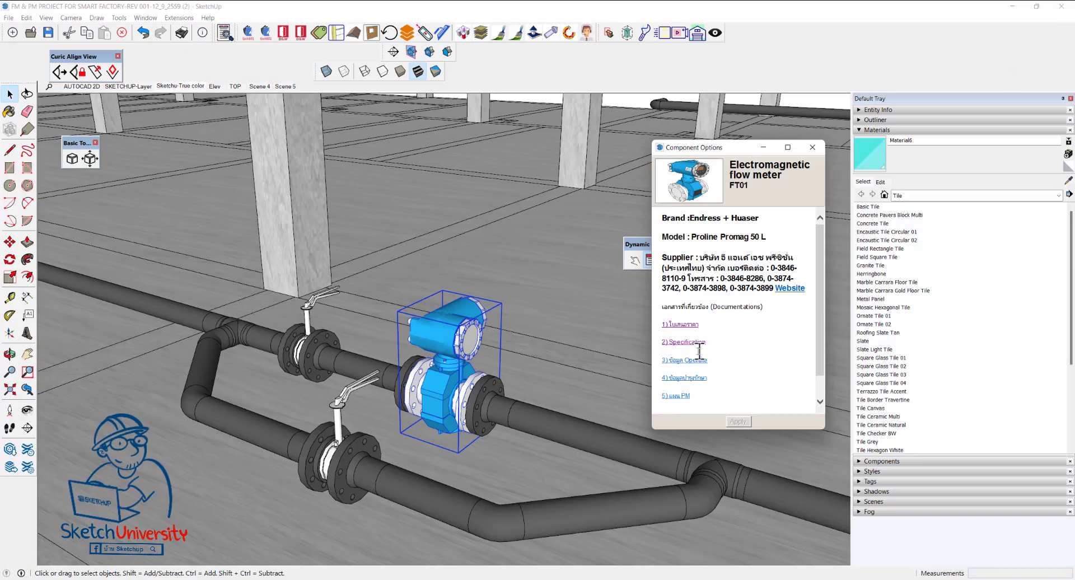
Review FT01's operating data with the กราฟ-FLOW charts, then its maintenance record sheet.
click(694, 361)
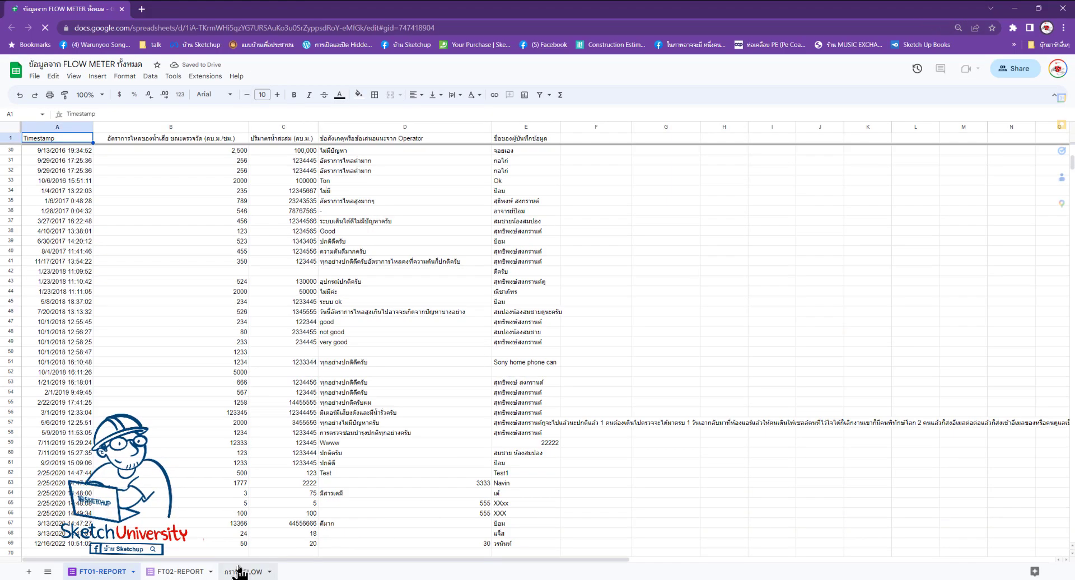
click(240, 569)
click(383, 441)
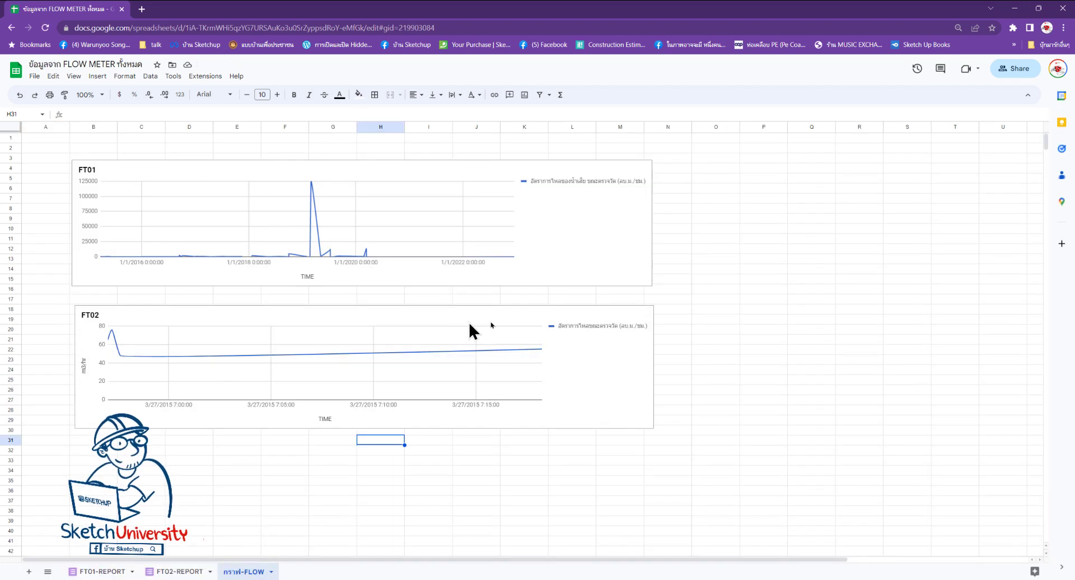
click(1014, 8)
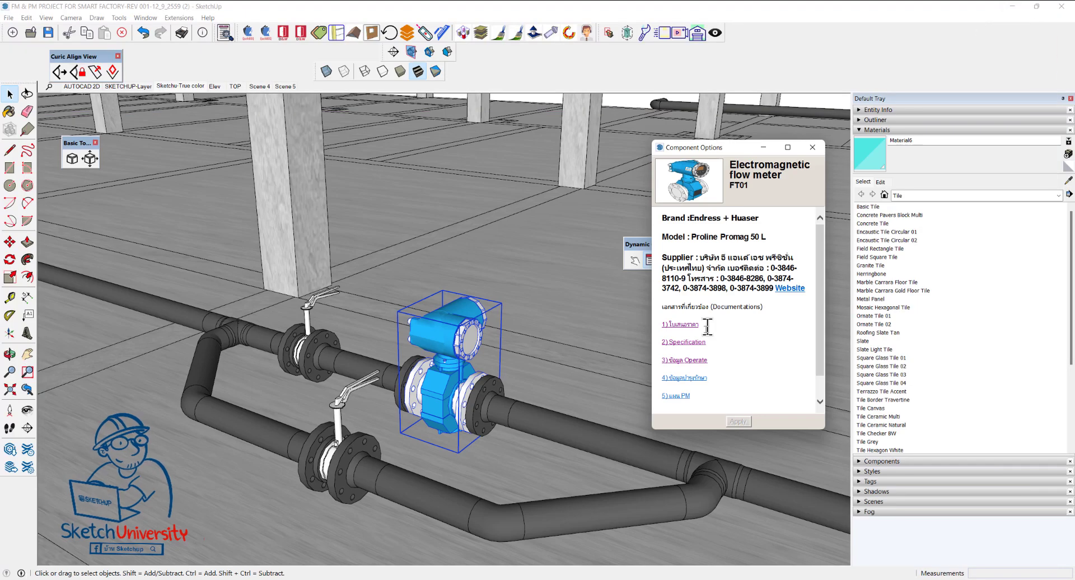
click(682, 379)
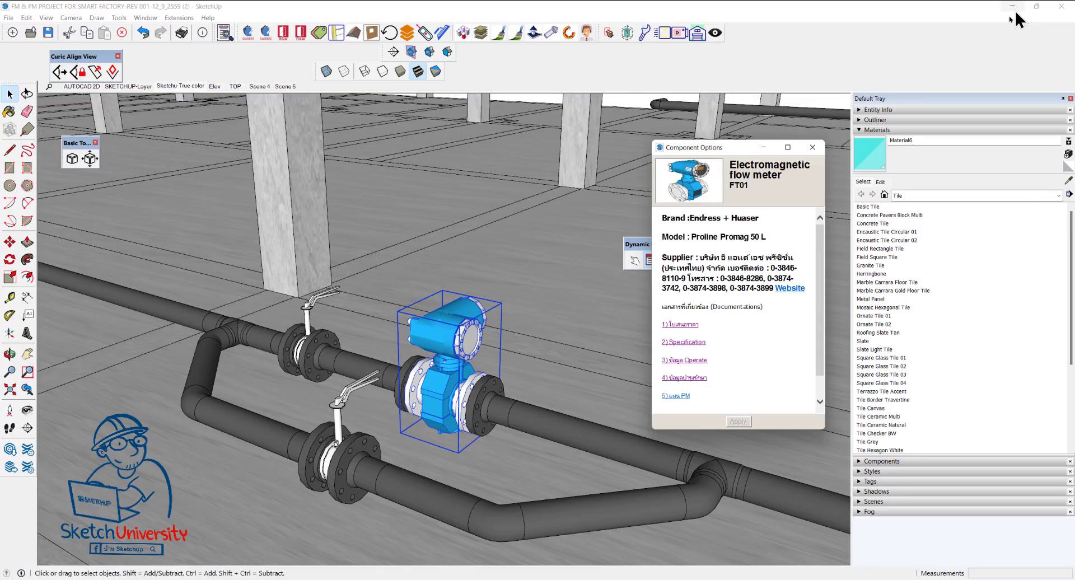
click(1014, 8)
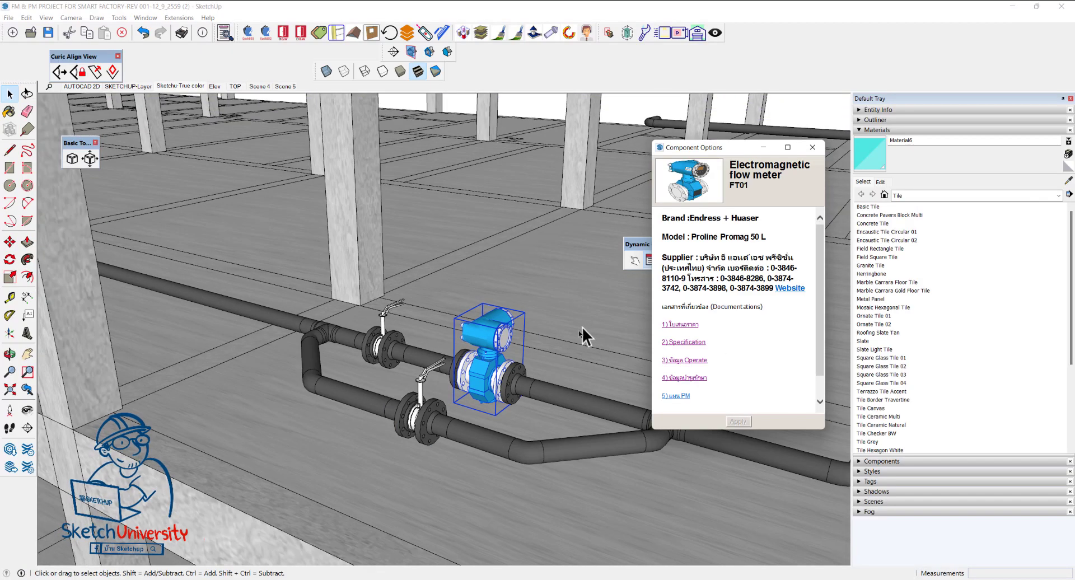
Step through the building scenes to the black AUTOCAD 2D wireframe scene.
click(128, 86)
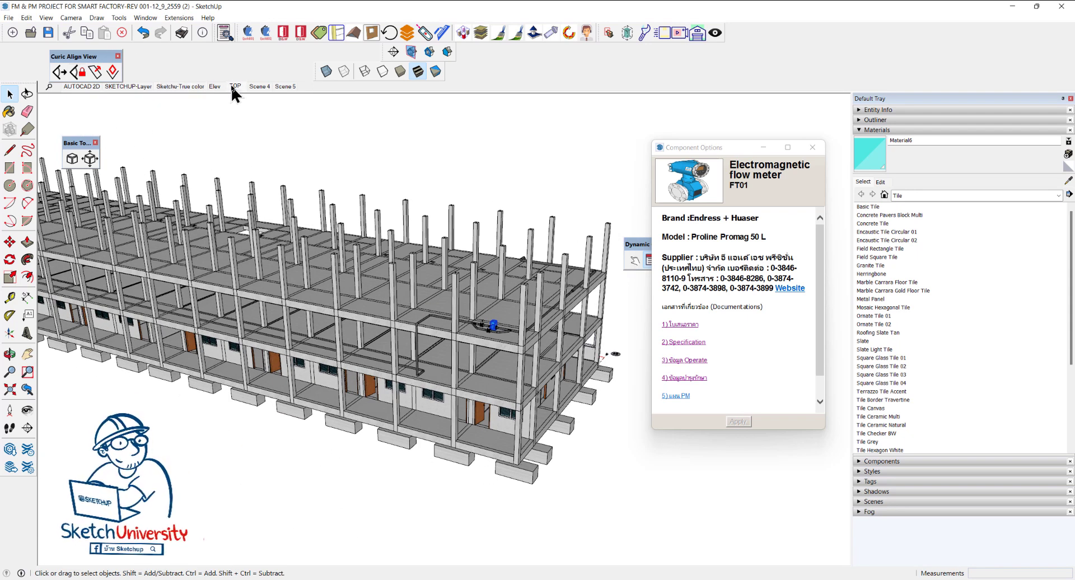
click(260, 88)
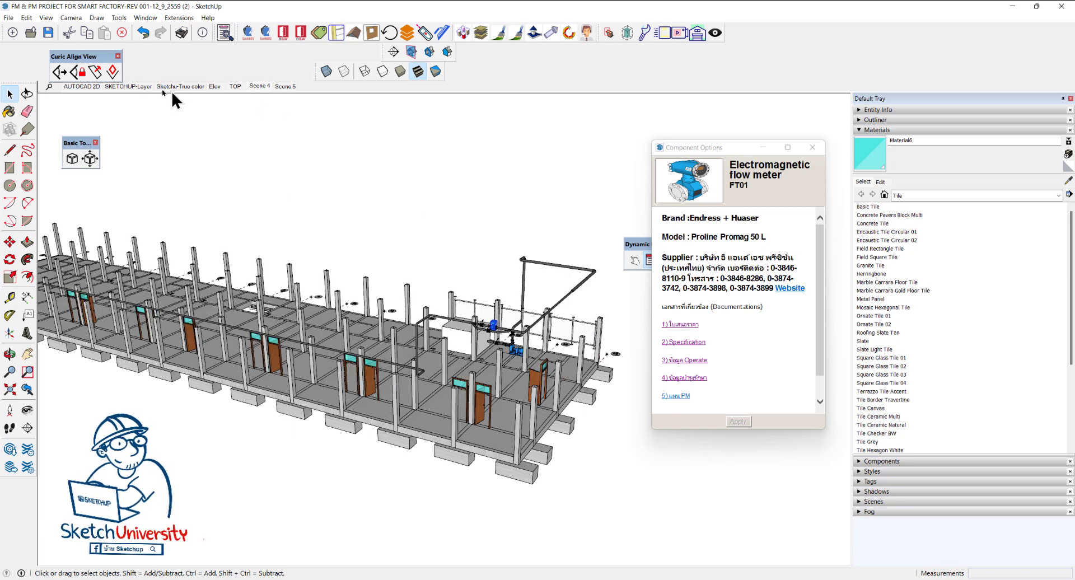
click(124, 87)
click(93, 88)
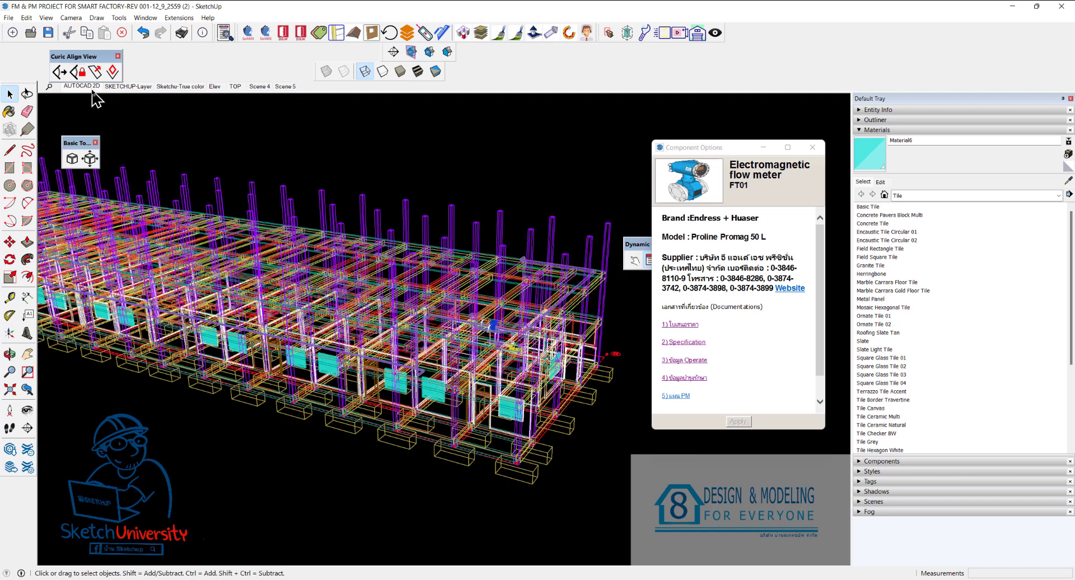
Set the camera to Perspective and enable the Views toolbar.
click(67, 19)
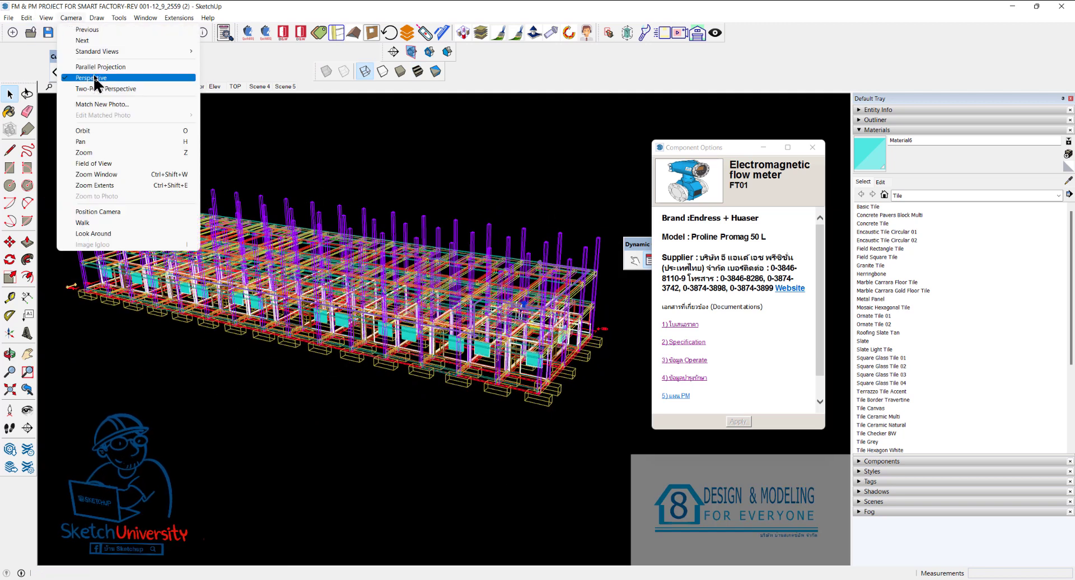
click(97, 69)
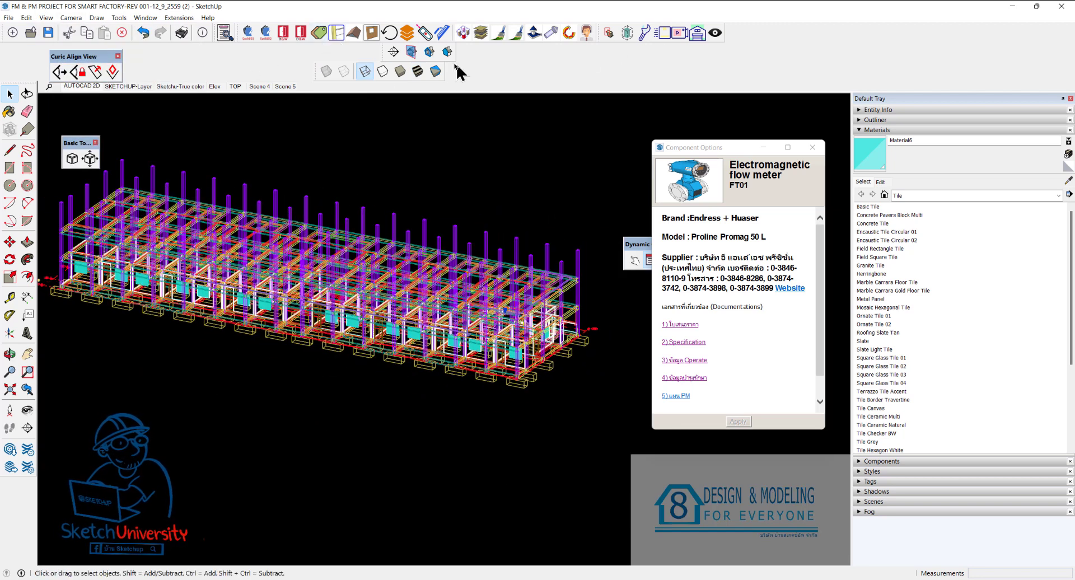
right_click(276, 64)
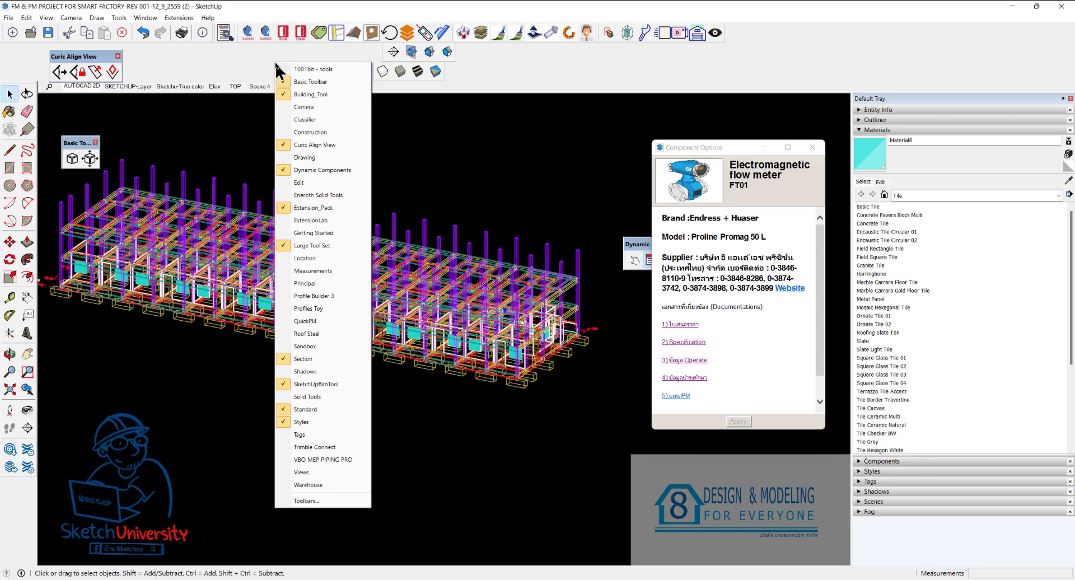
click(312, 470)
Try Front, Back and Iso views, settle on Top, and close Component Options.
click(223, 54)
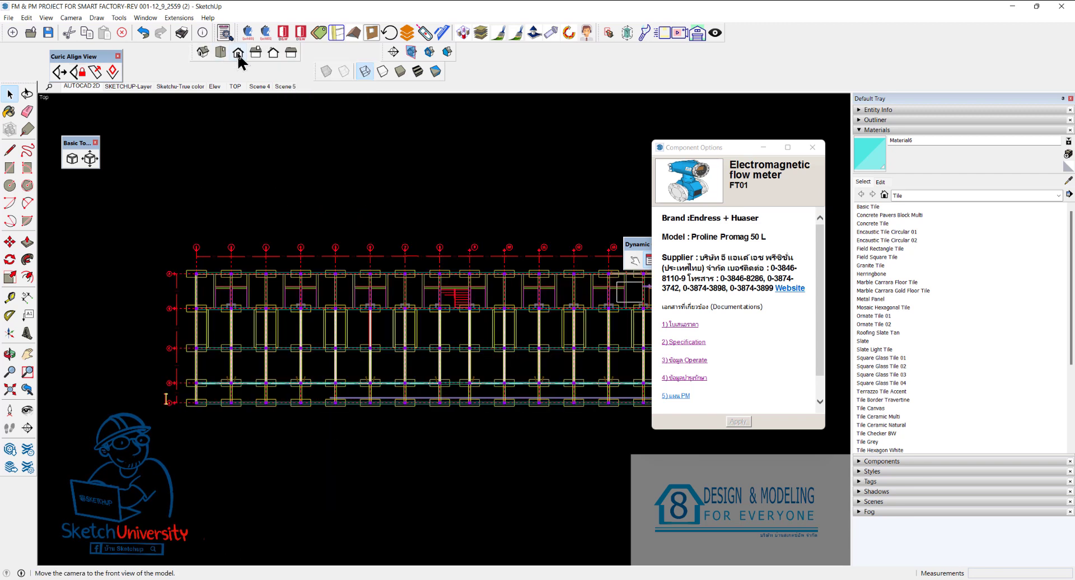
click(240, 56)
click(280, 58)
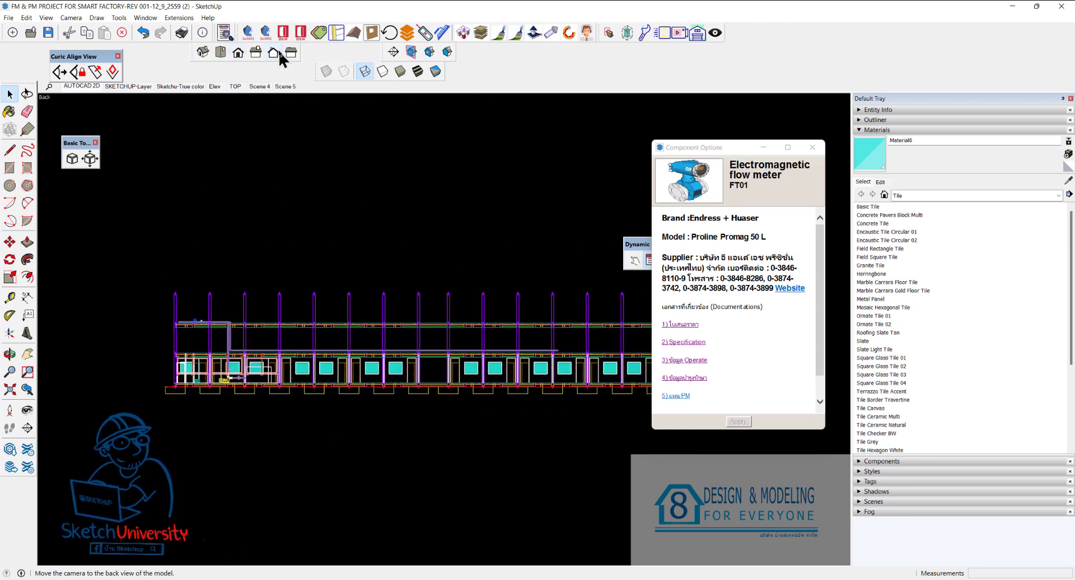
click(203, 50)
click(220, 53)
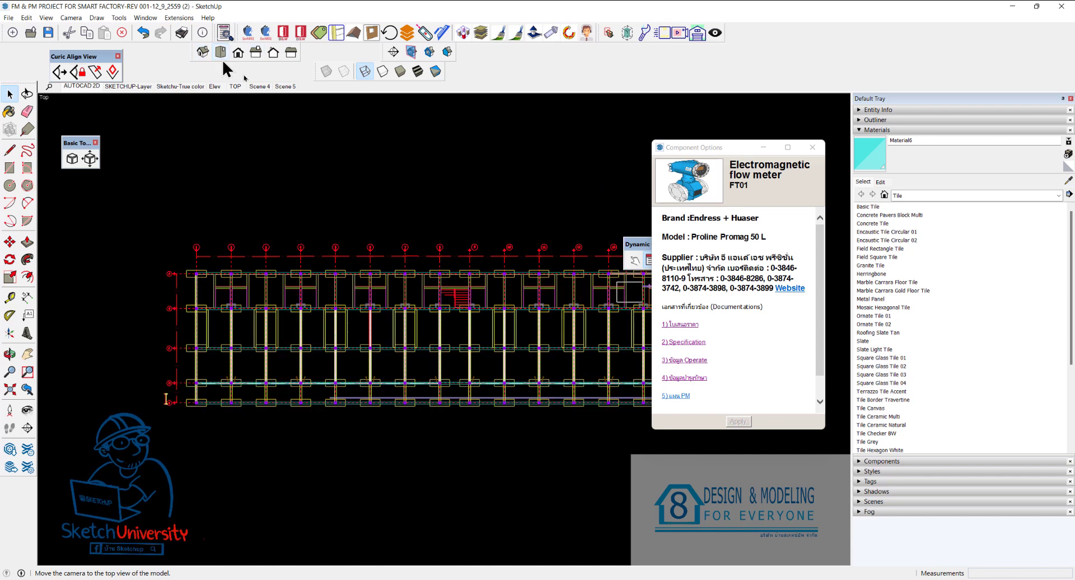
click(813, 147)
scroll(658, 347, up, 5)
Show footing F01's attributes (2 × 0.7 m, 0.7 m high, strength 350) and its PDF detail.
scroll(653, 338, up, 2)
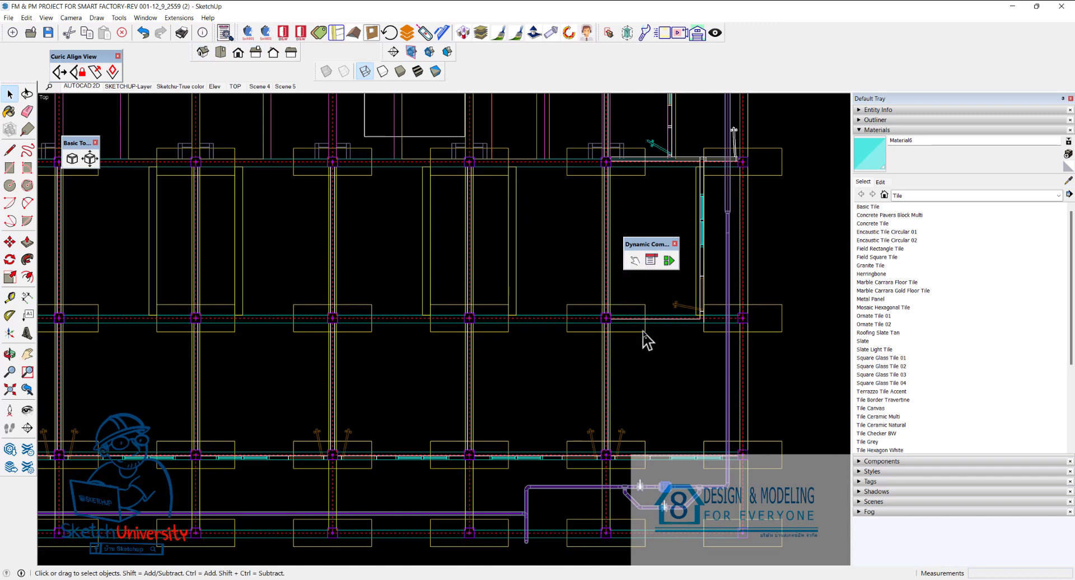
double_click(641, 334)
click(641, 333)
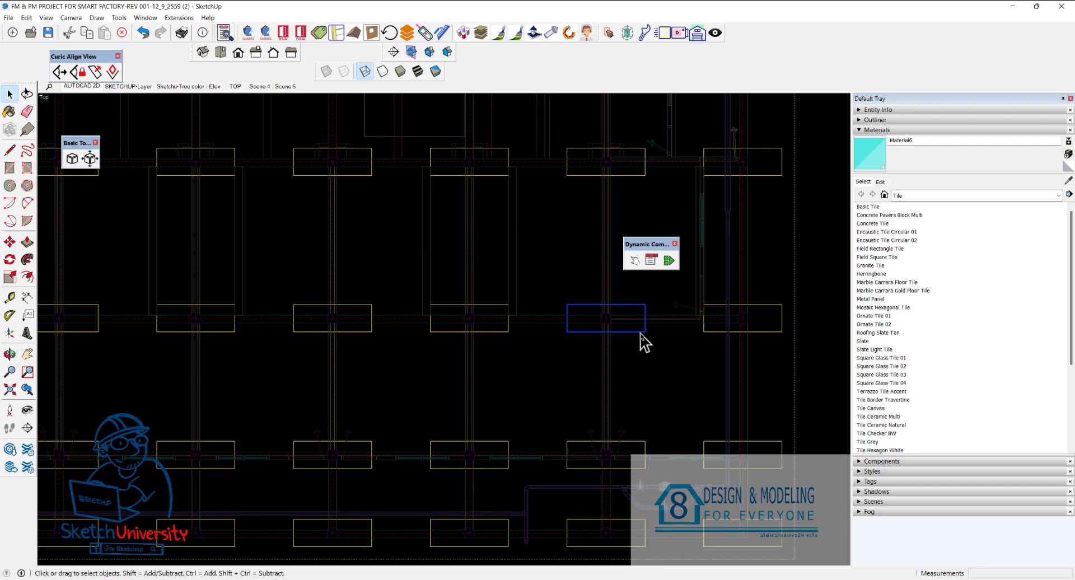
click(651, 261)
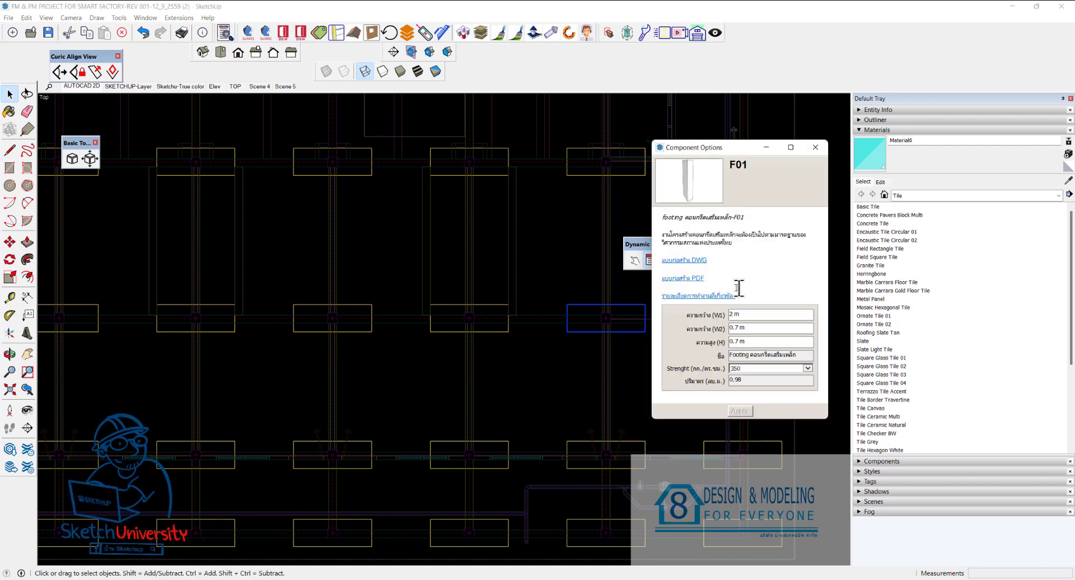
click(683, 279)
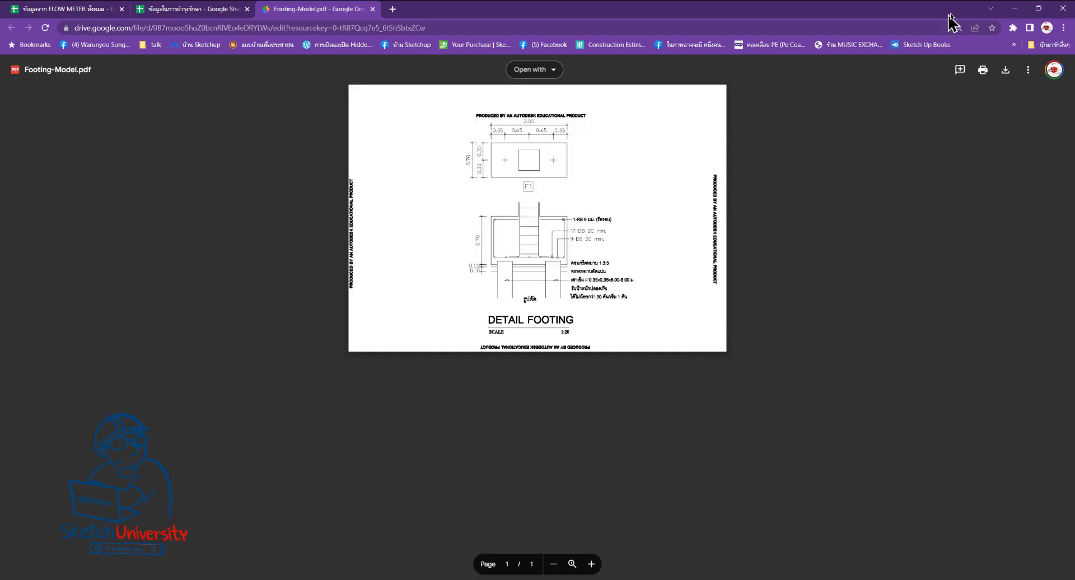
click(1015, 9)
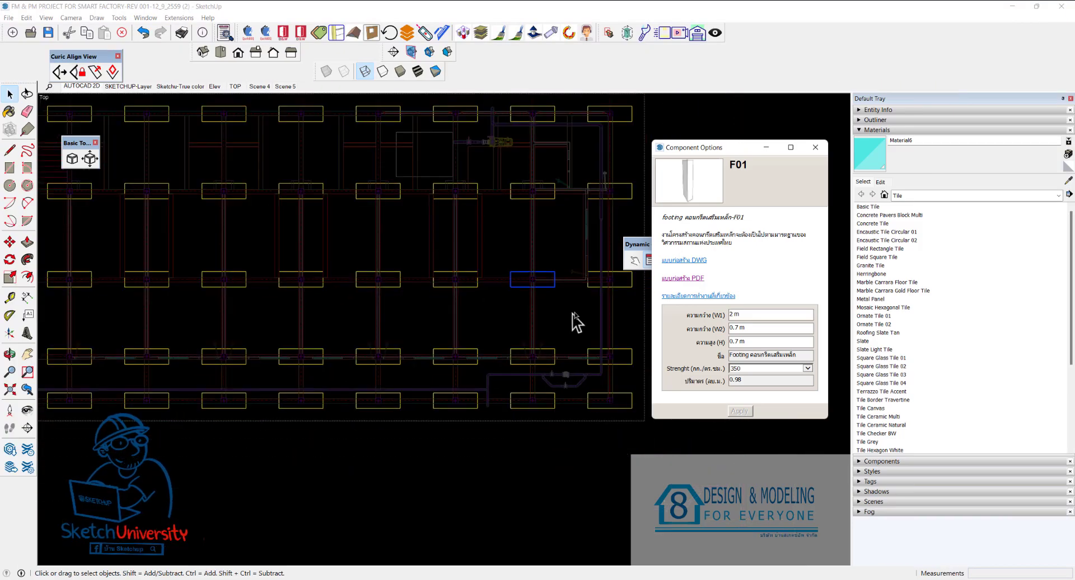
scroll(552, 190, up, 1)
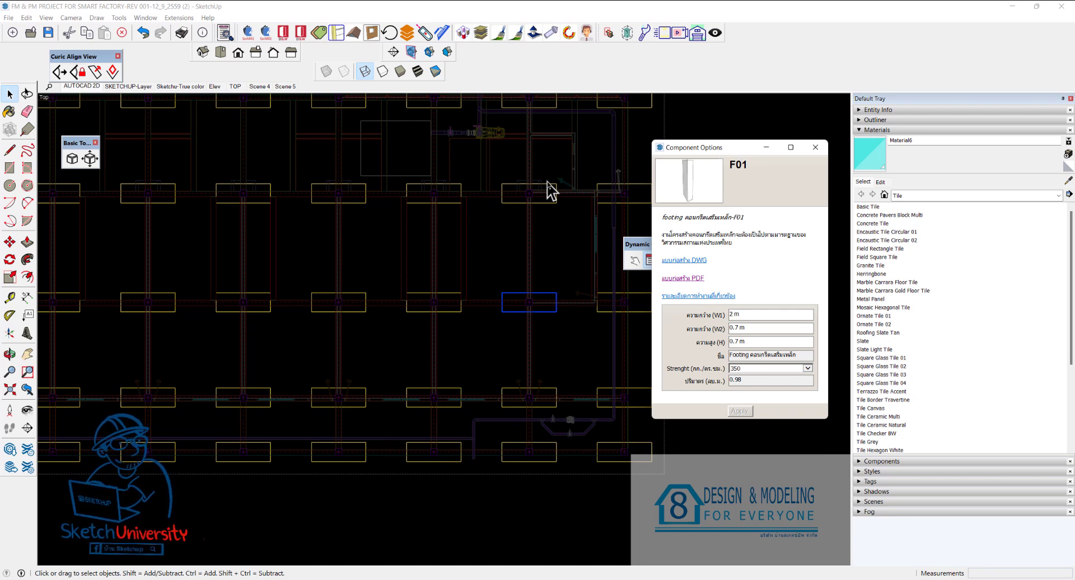
Orbit to 3D, switch to the Sketchu-True color scene, and measure a column at 3.25 m.
middle_drag(549, 191, 389, 412)
click(389, 412)
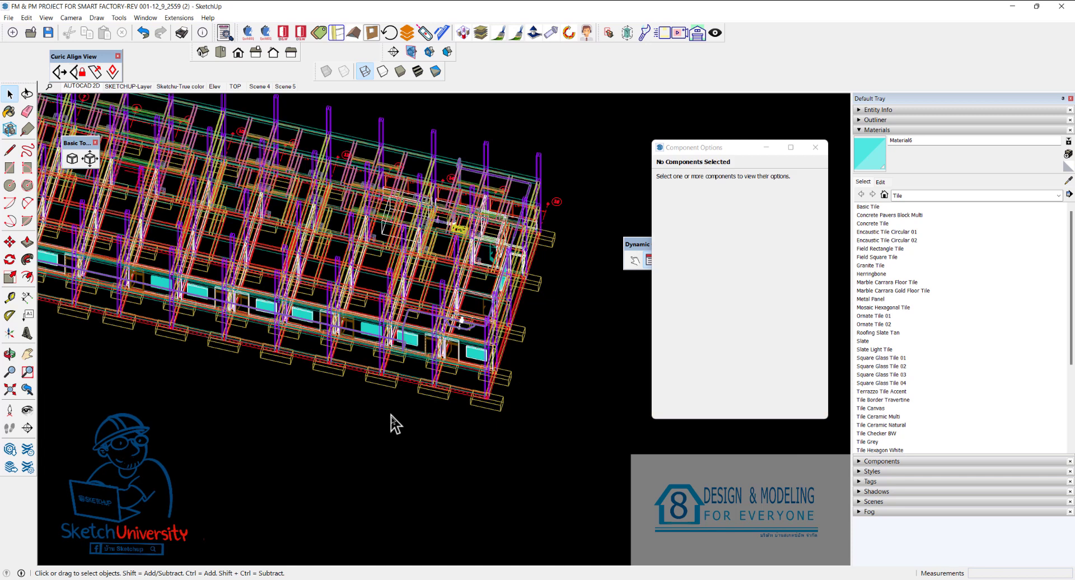
click(174, 87)
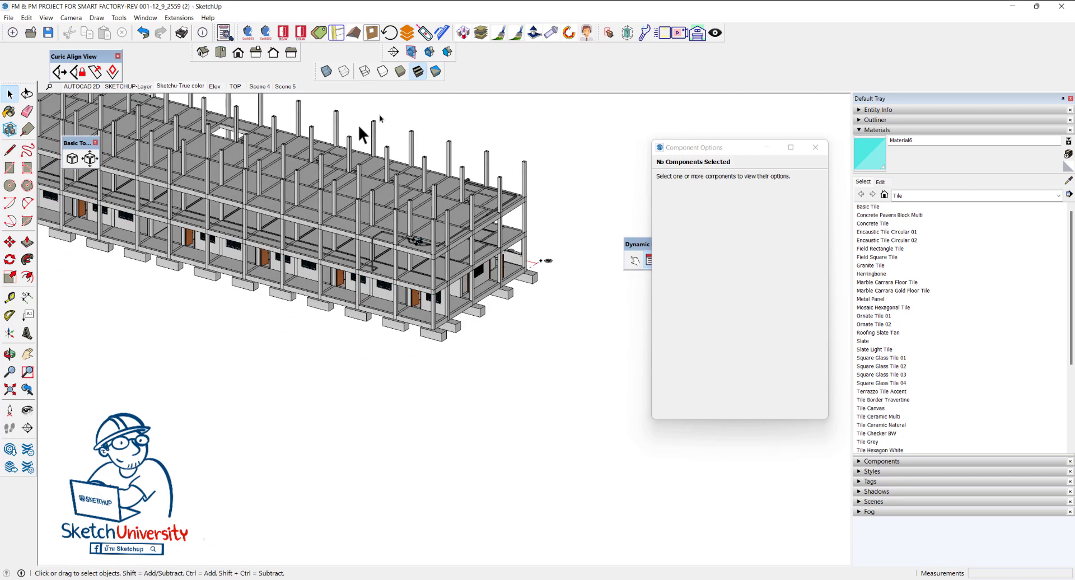
click(408, 33)
scroll(395, 235, up, 3)
scroll(407, 211, up, 3)
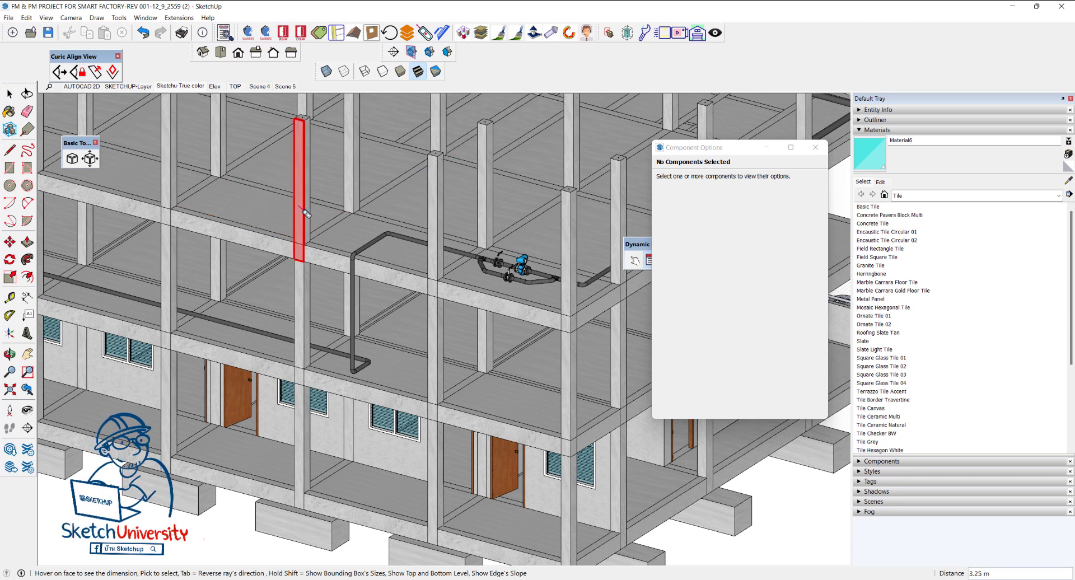
key(shift)
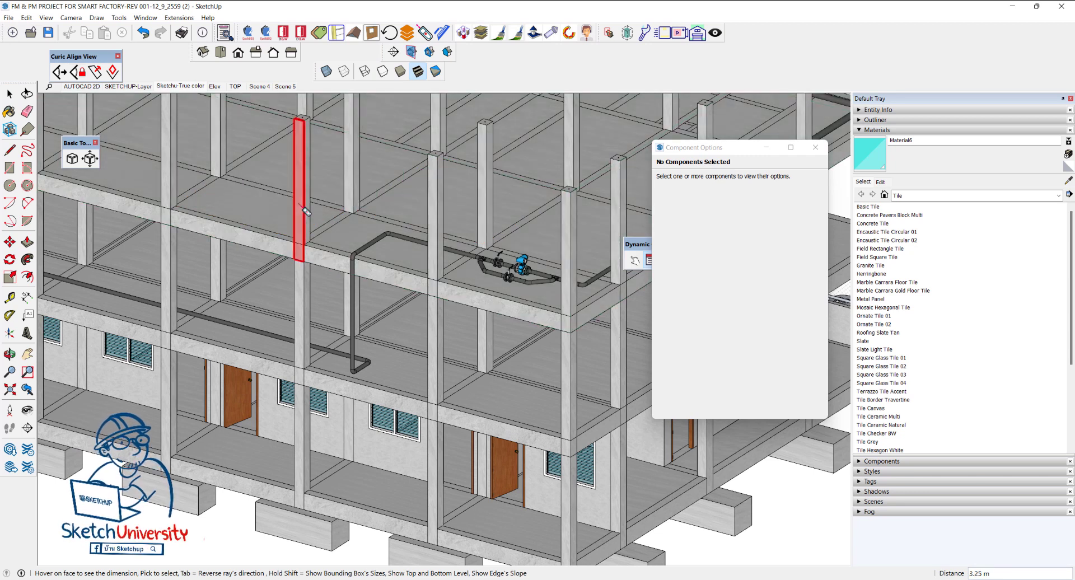